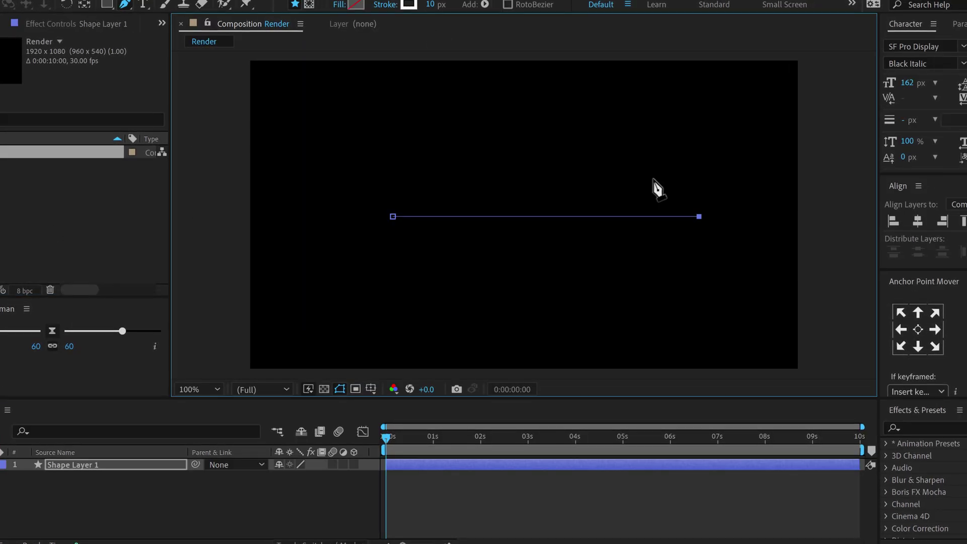
- Rename the shape layer to 'Line'
key(Return)
text(Line)
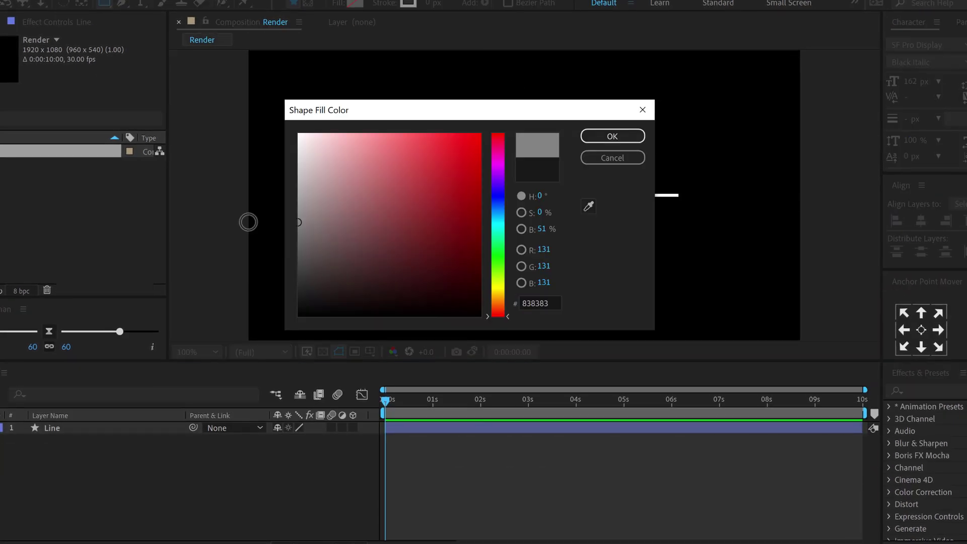
click(624, 134)
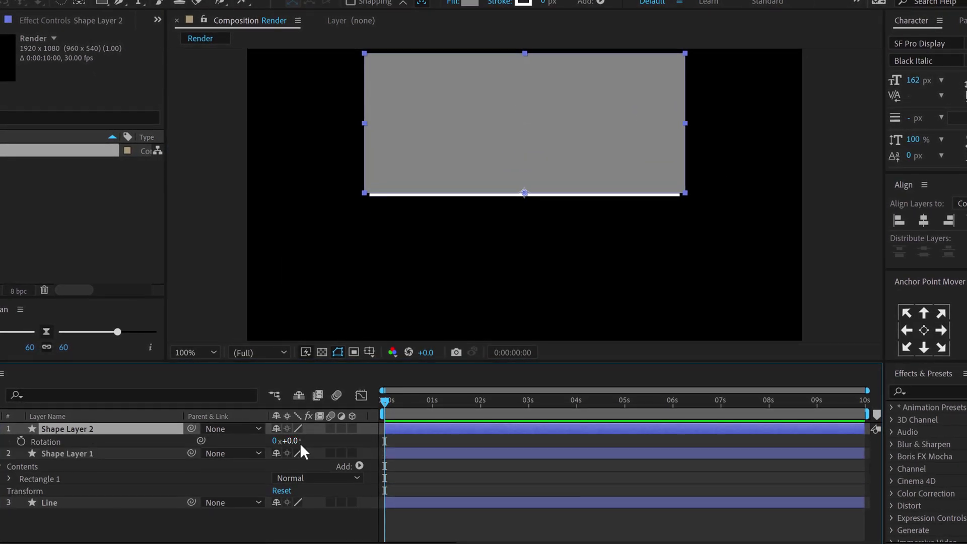
right_click(375, 416)
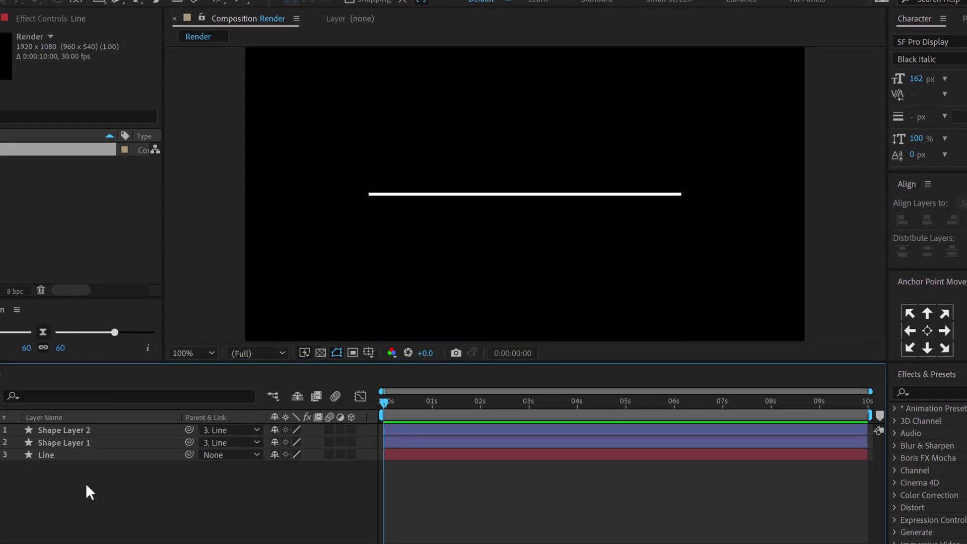
- Apply stronger easing to the Line layer's Scale keyframes and start editing its Rotation value
key(r)
key(s)
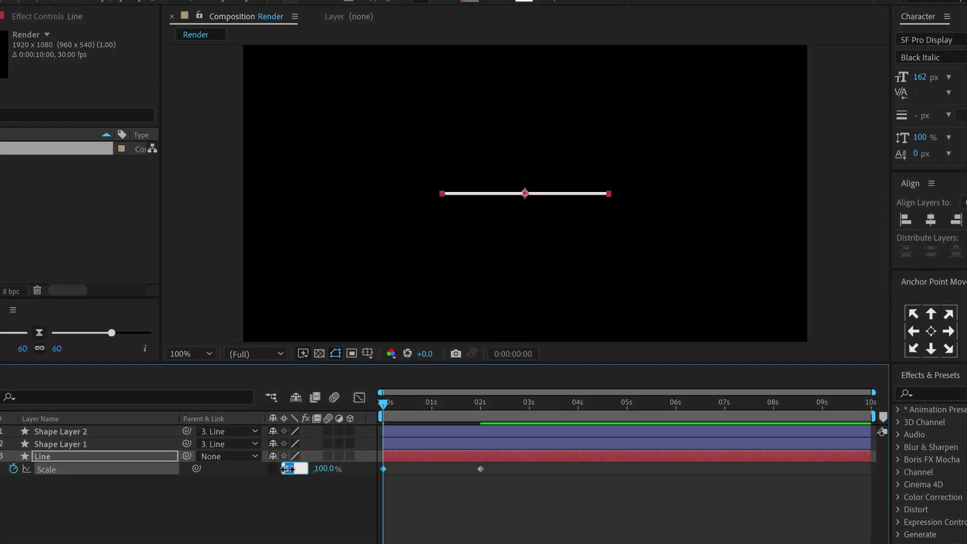
right_click(486, 469)
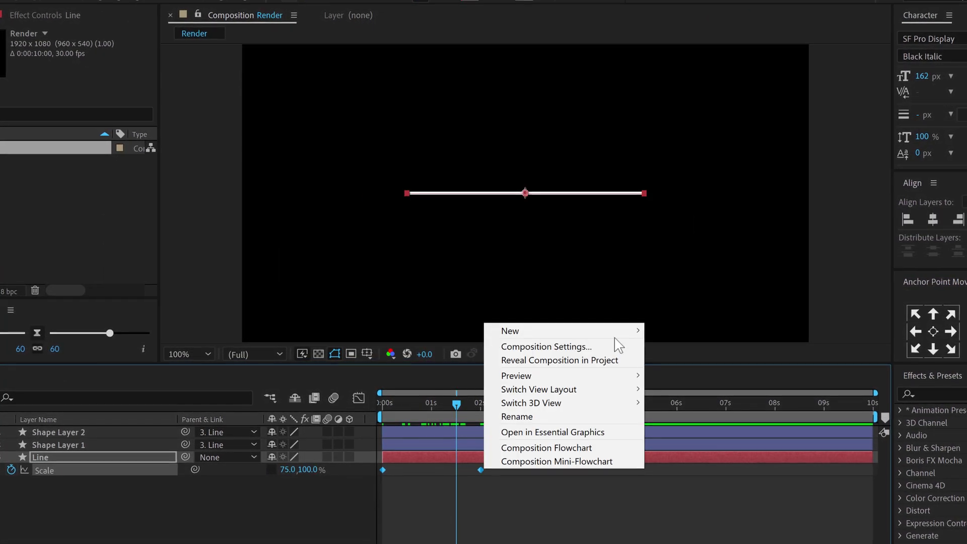
right_click(479, 471)
mouse_move(561, 530)
click(648, 442)
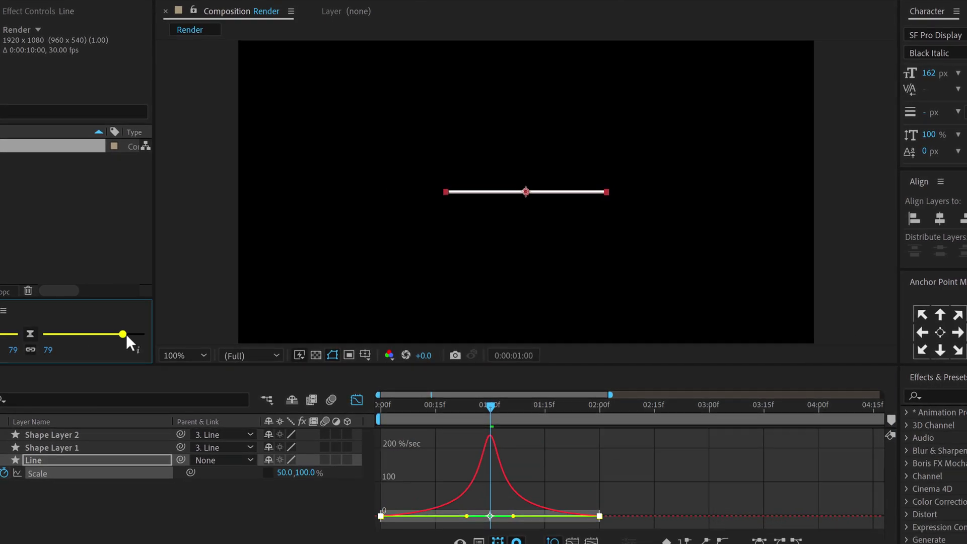
click(287, 471)
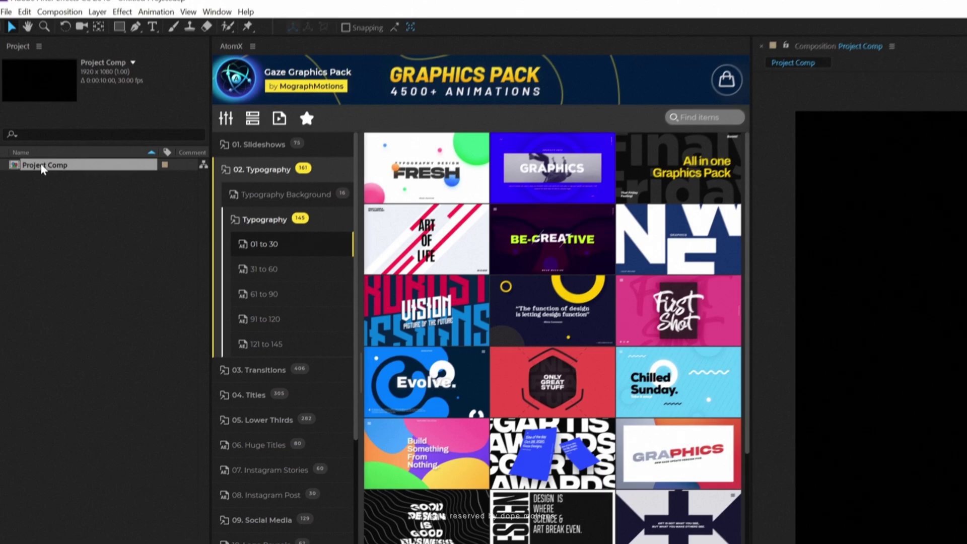
- Apply the AtomX Typography_10 'Evolve.' template to Project Comp
mouse_move(453, 402)
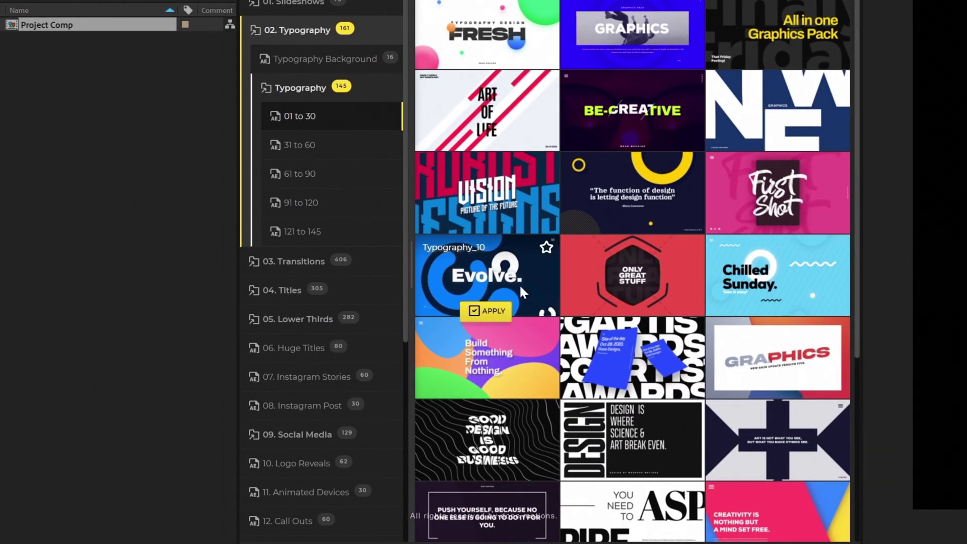
click(469, 315)
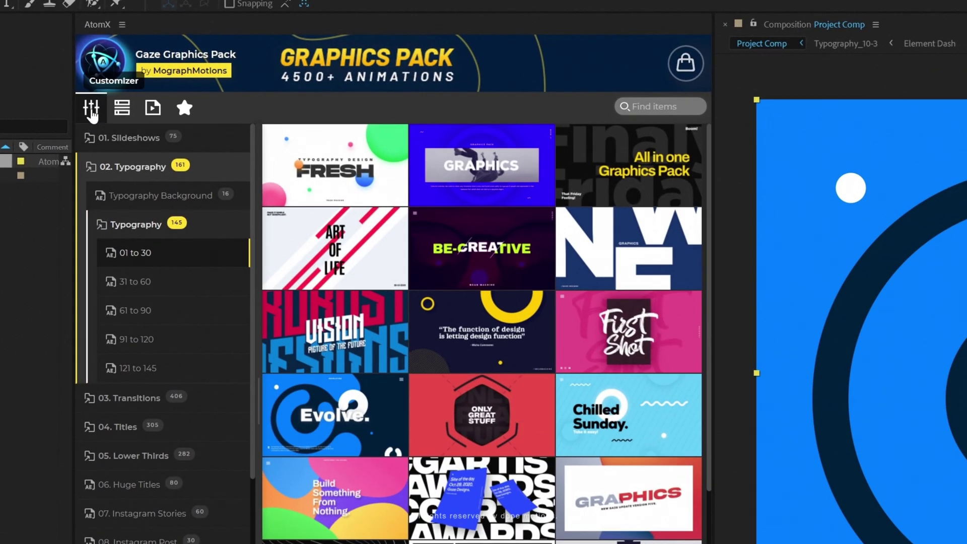
- Switch the template to the red, orange and yellow scheme and change orange to magenta
click(129, 72)
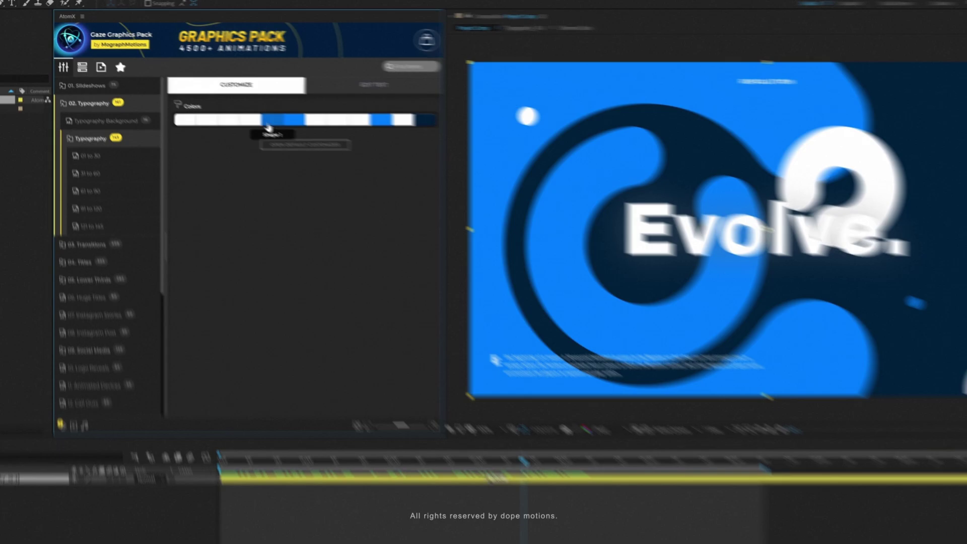
click(469, 193)
click(578, 228)
drag(342, 123, 343, 181)
- Replace the title text with 'Creative.', open the yellow swatch, and replay the preview
click(338, 76)
text(Creative.)
click(214, 76)
click(286, 108)
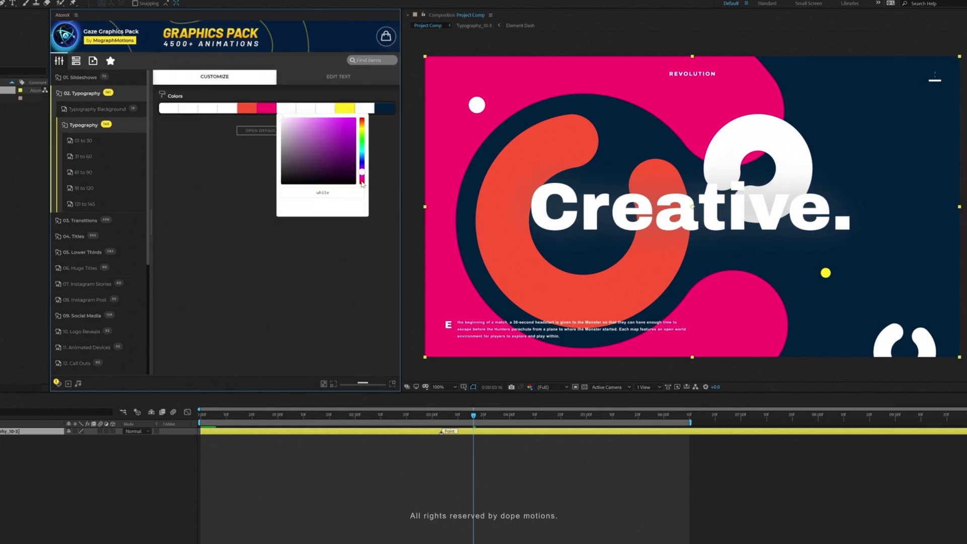
key(space)
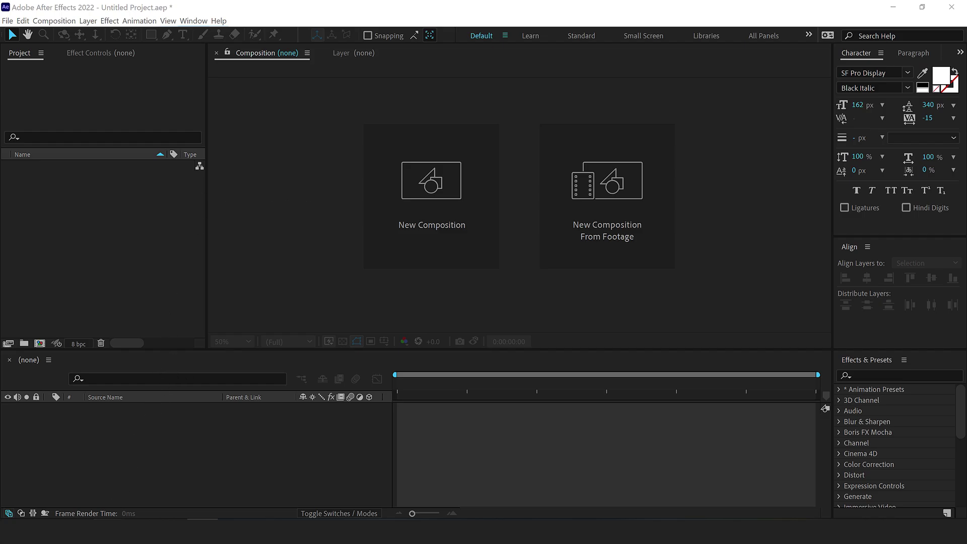
- Open the Animation Composer 3 product page from the search results, then minimize Chrome
mouse_move(109, 532)
click(153, 510)
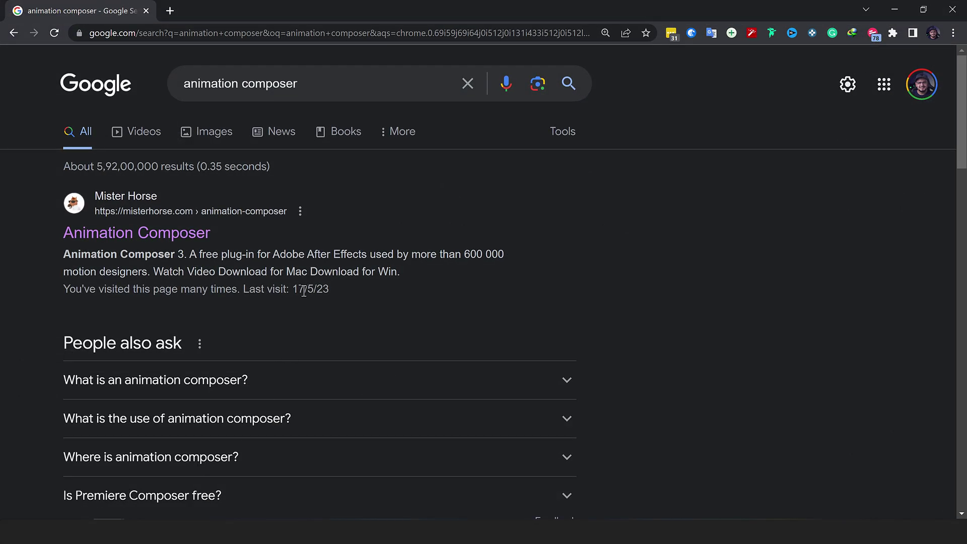
click(120, 237)
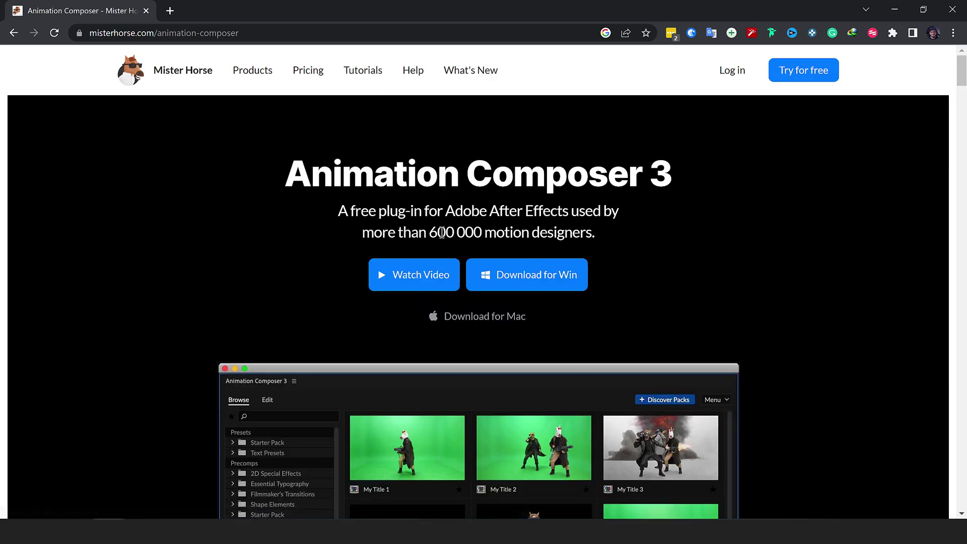
click(896, 10)
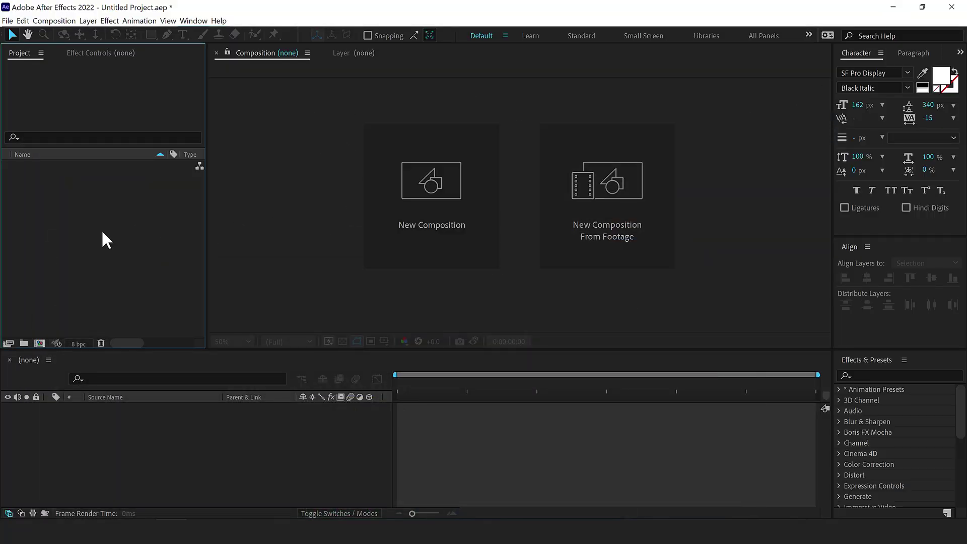
- Open the Anchor Point Mover panel from the Window menu and dock it
click(194, 24)
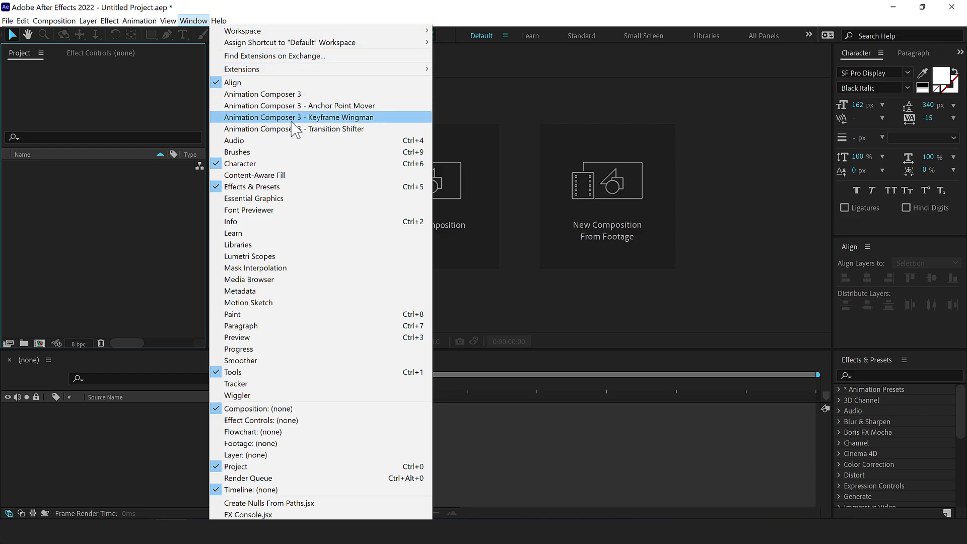
click(316, 109)
drag(252, 98, 881, 264)
- Open the Keyframe Wingman panel and dock it into the workspace
click(193, 21)
click(305, 116)
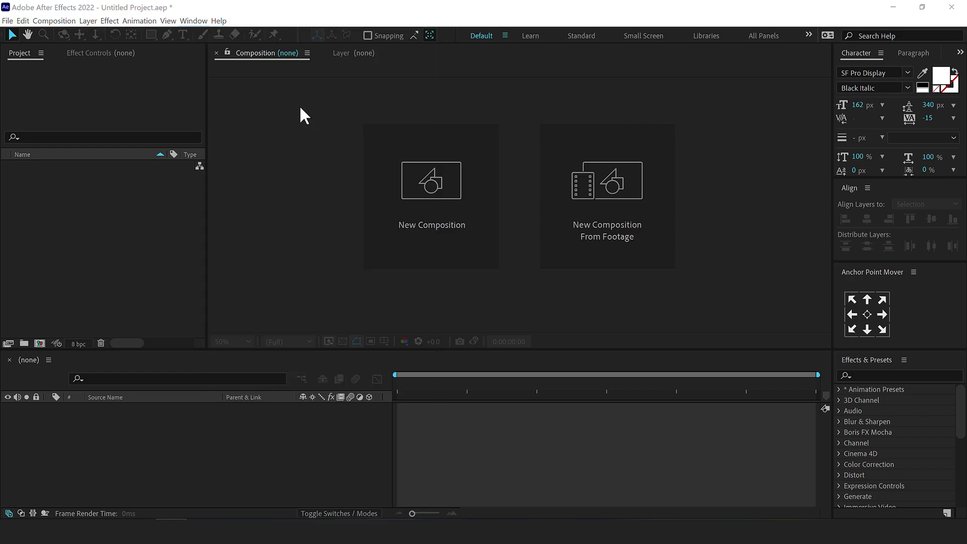
drag(231, 216, 105, 360)
- Create a 1920x1080, 30 fps, 10-second composition named Render
click(457, 182)
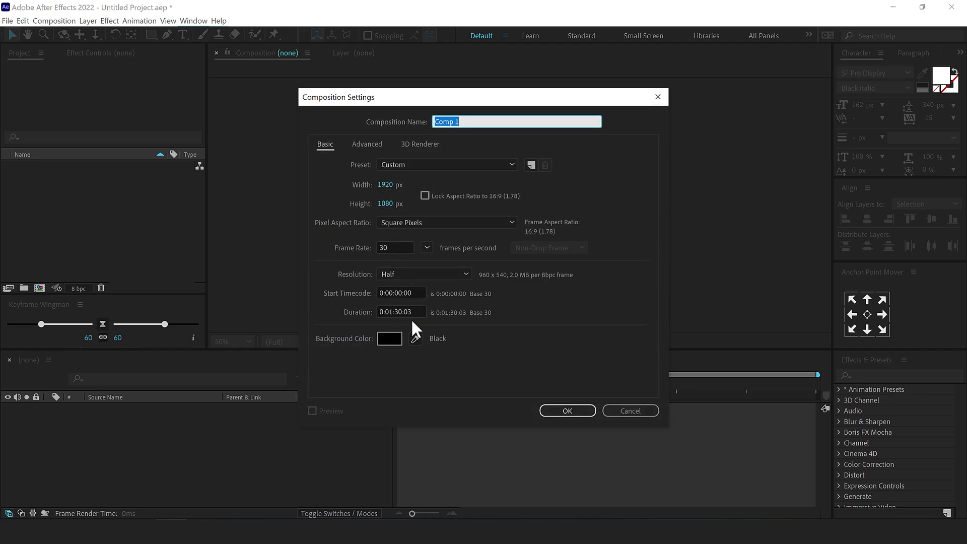
text(10.)
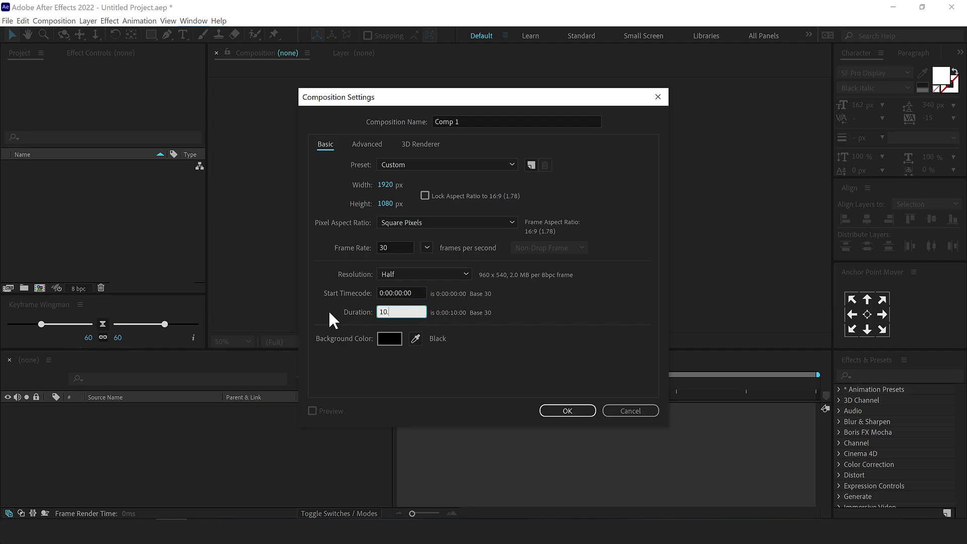
key(Tab)
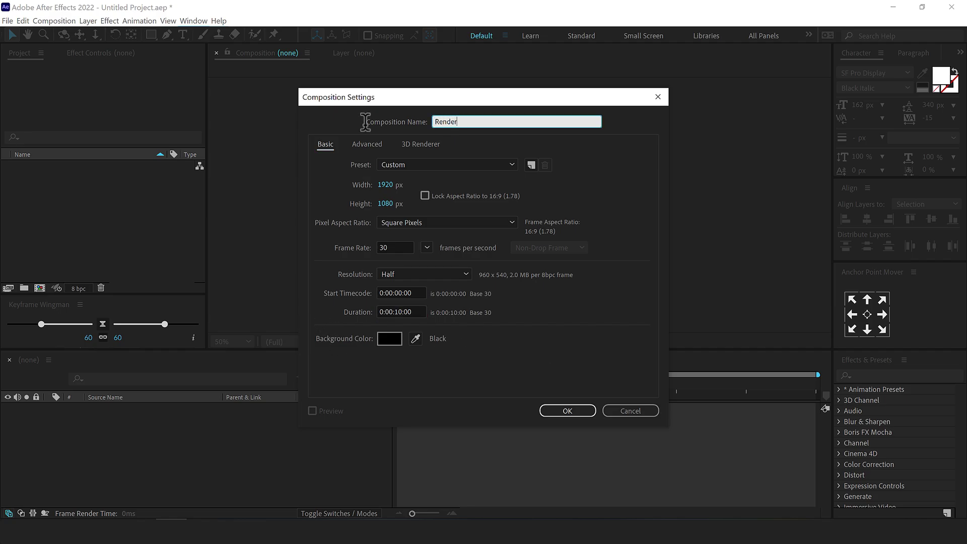
click(568, 411)
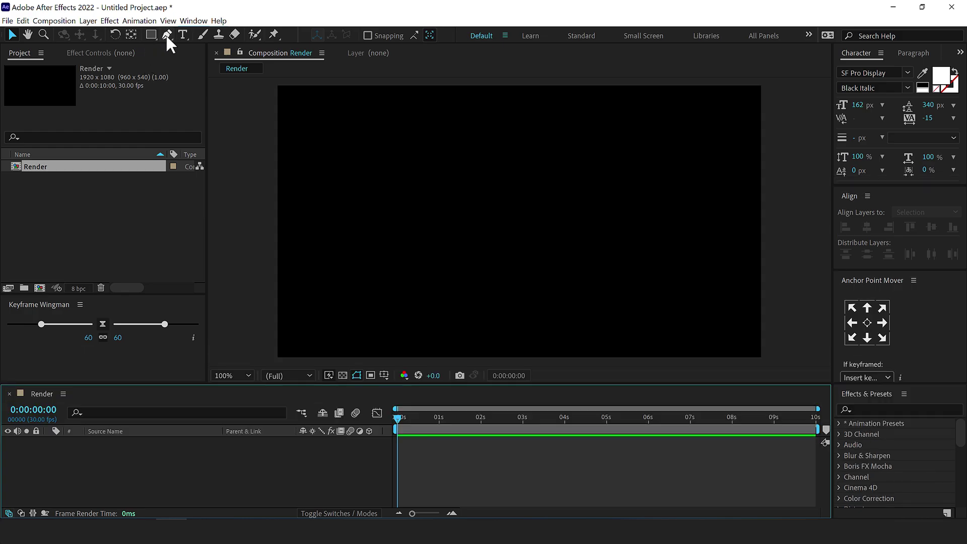
- Draw a horizontal Pen-tool line with no fill and centre its anchor point in the Render comp
click(166, 34)
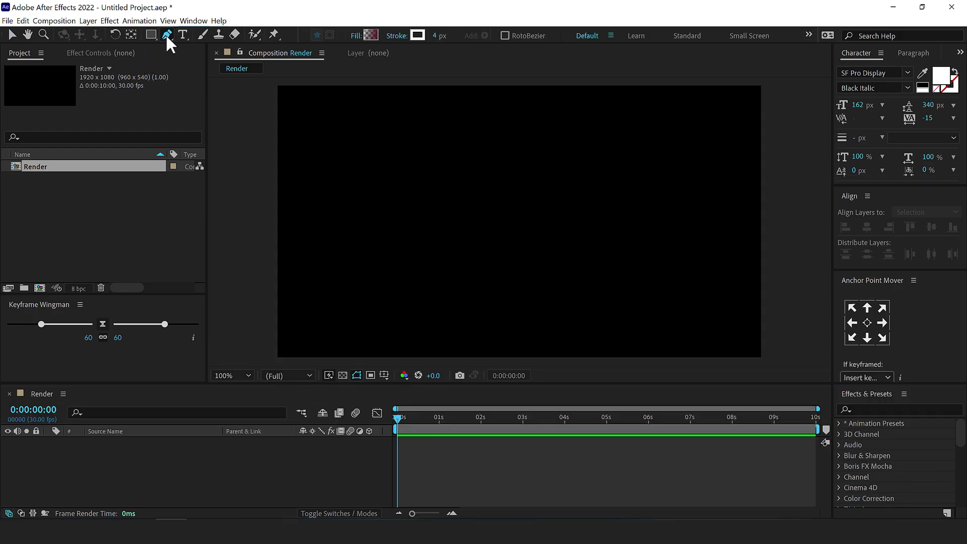
click(355, 36)
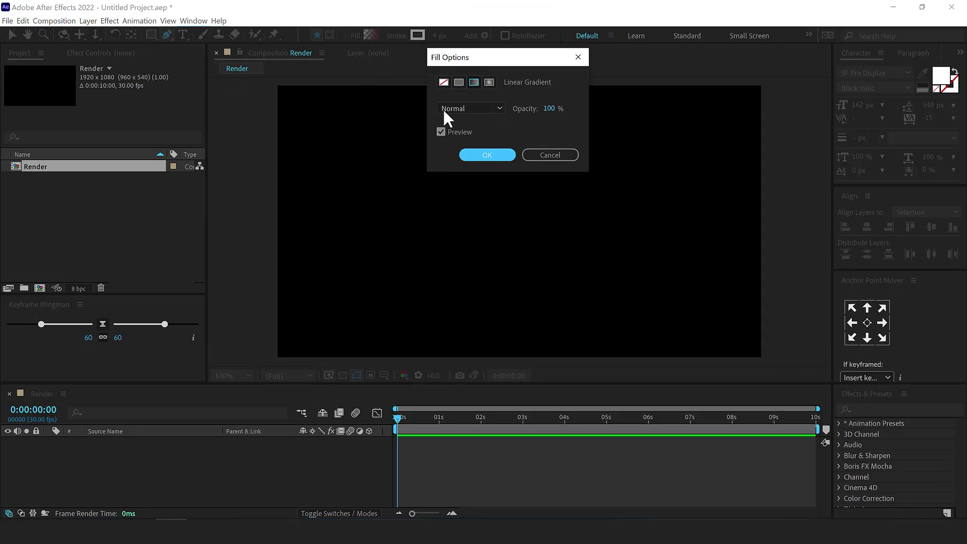
click(485, 155)
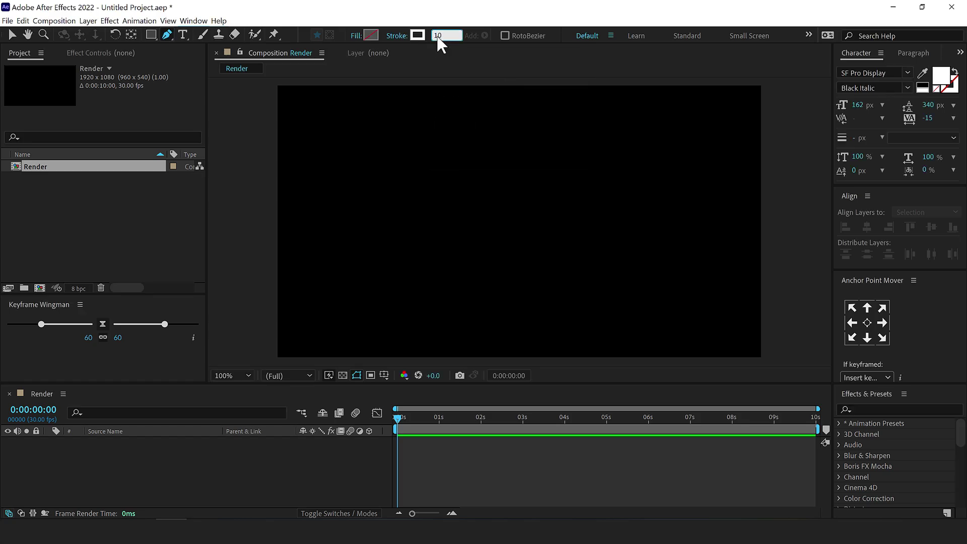
click(403, 222)
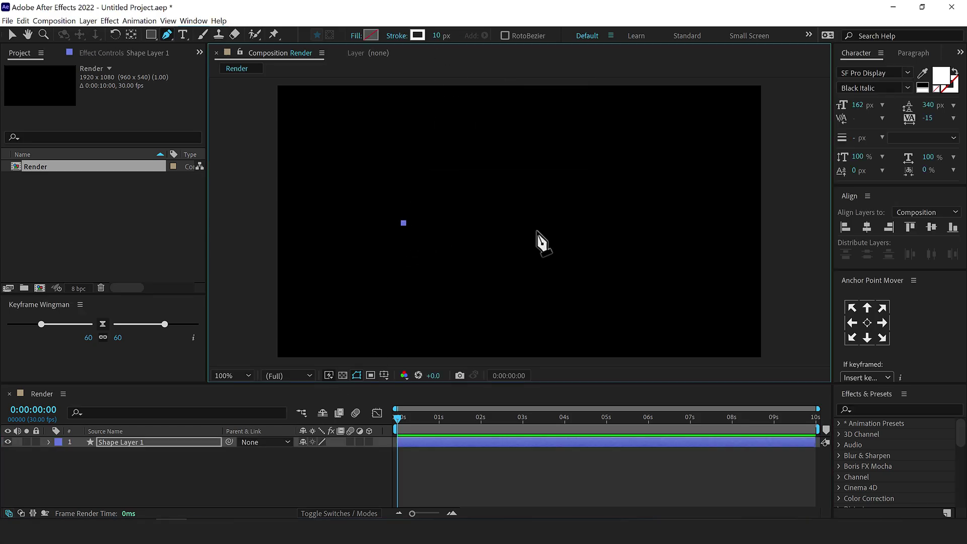
click(674, 222)
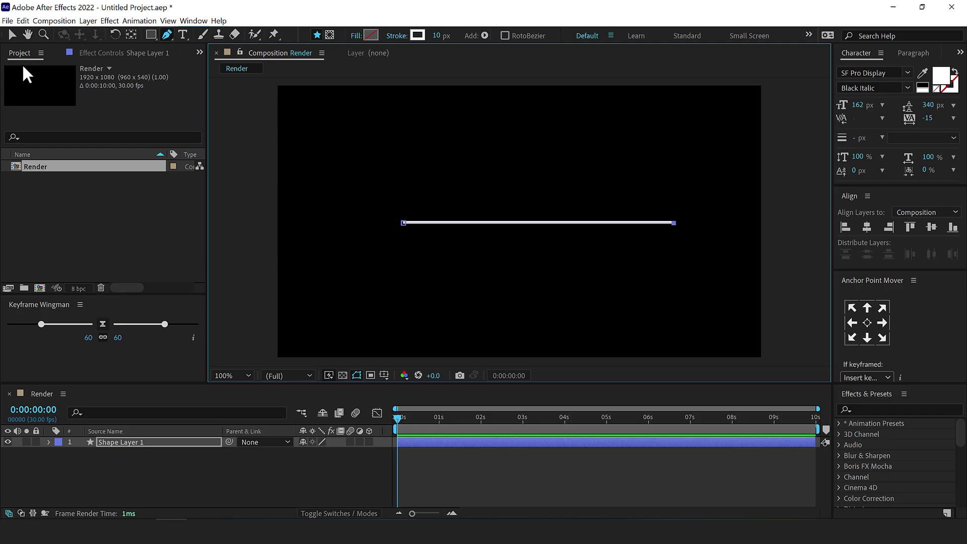
key(v)
drag(400, 158, 552, 274)
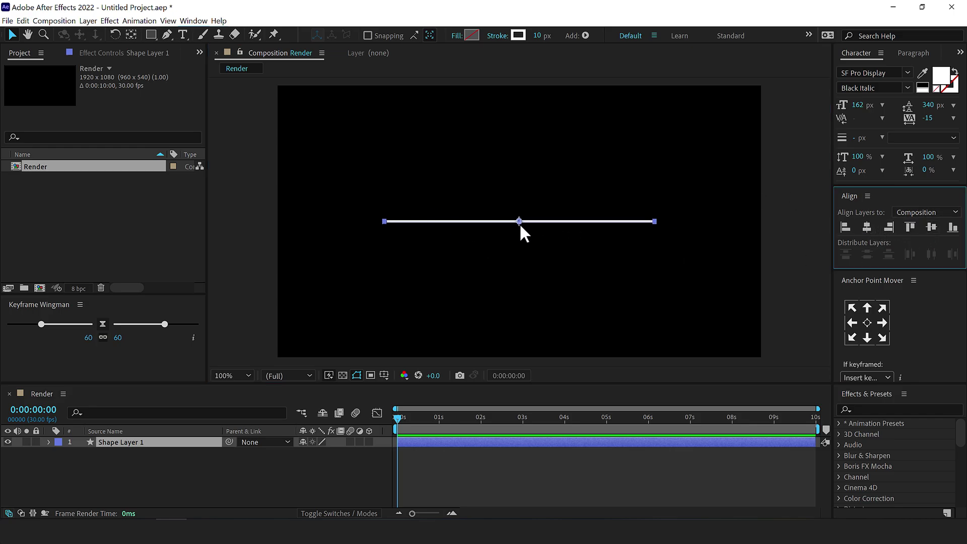
click(865, 308)
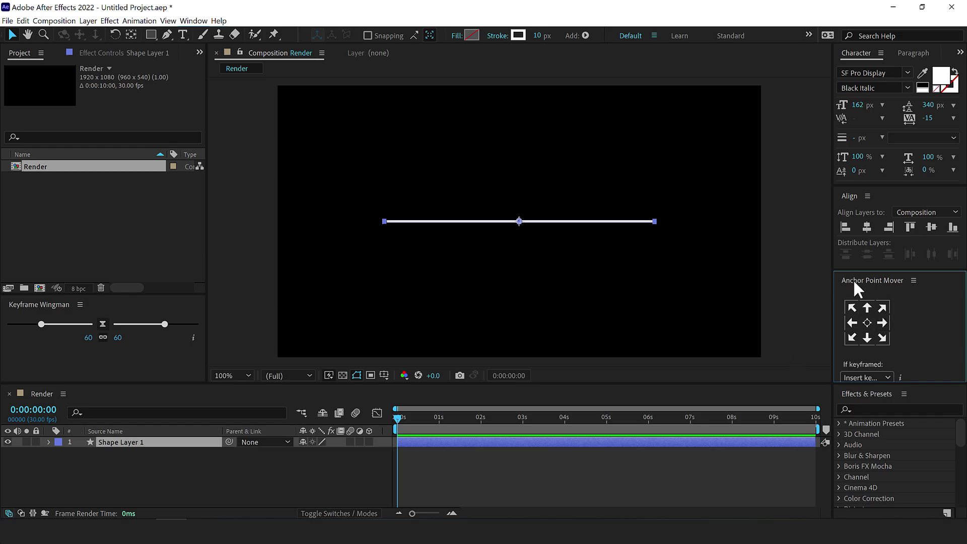
- Rename the line's shape layer to 'Line'
click(123, 437)
key(Return)
text(Line)
key(Return)
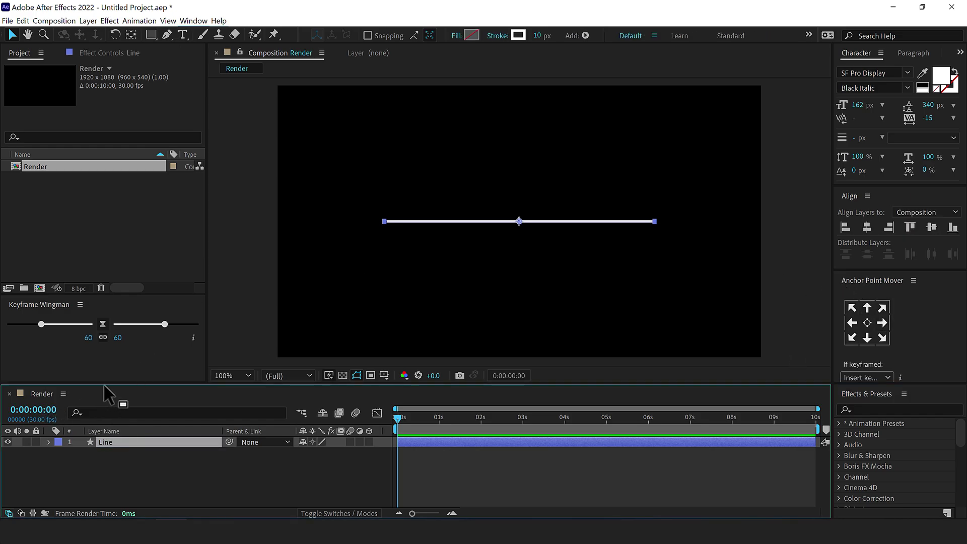
drag(104, 382, 104, 351)
click(102, 434)
- Draw a stroke-less grey rectangle above the line, centre it, and set its anchor to bottom-centre
click(150, 34)
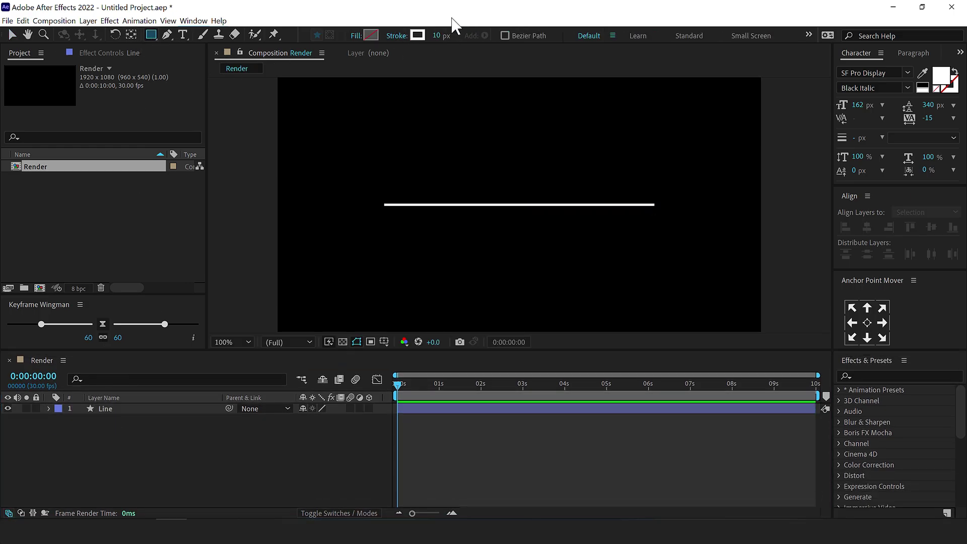
drag(439, 41, 324, 43)
click(372, 34)
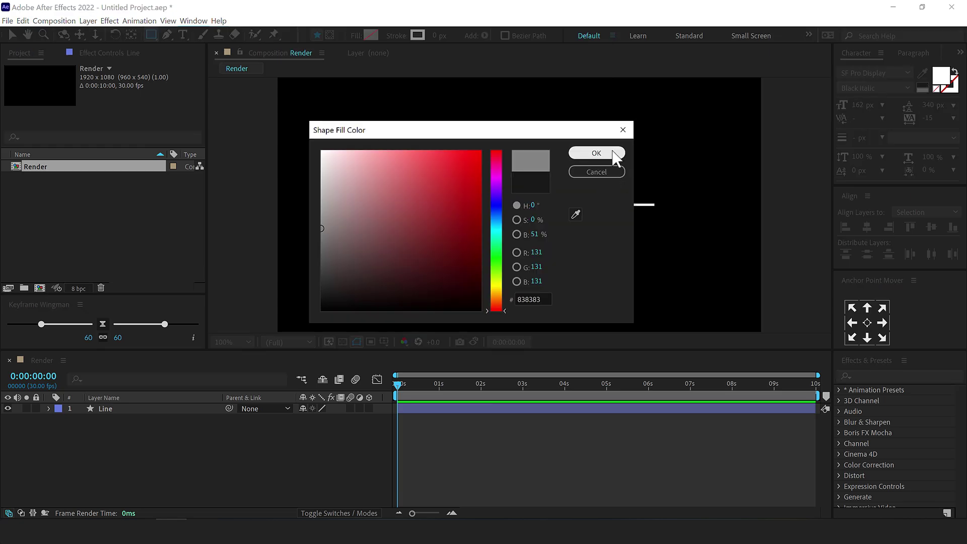
click(612, 154)
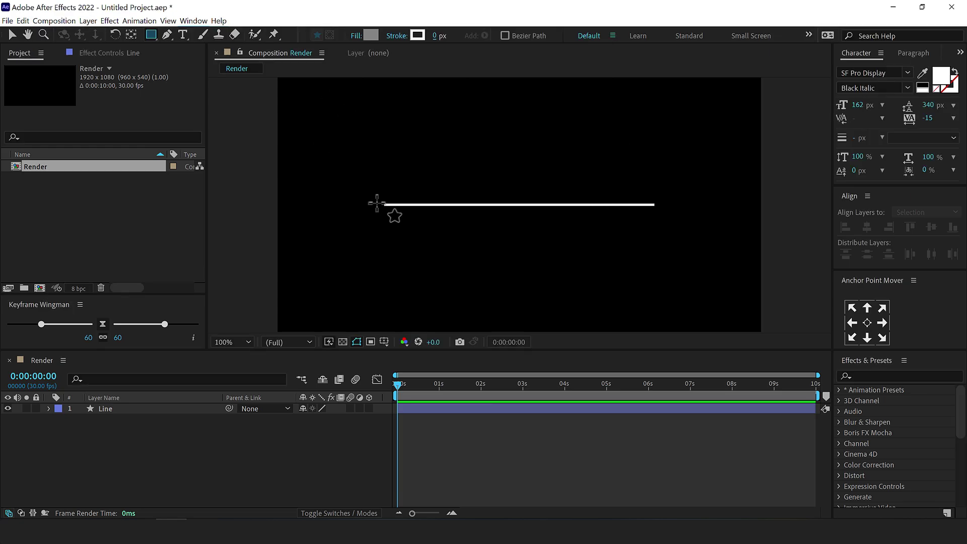
mouse_move(375, 205)
mouse_down()
mouse_move(584, 121)
mouse_move(628, 82)
mouse_move(656, 81)
mouse_up()
key(v)
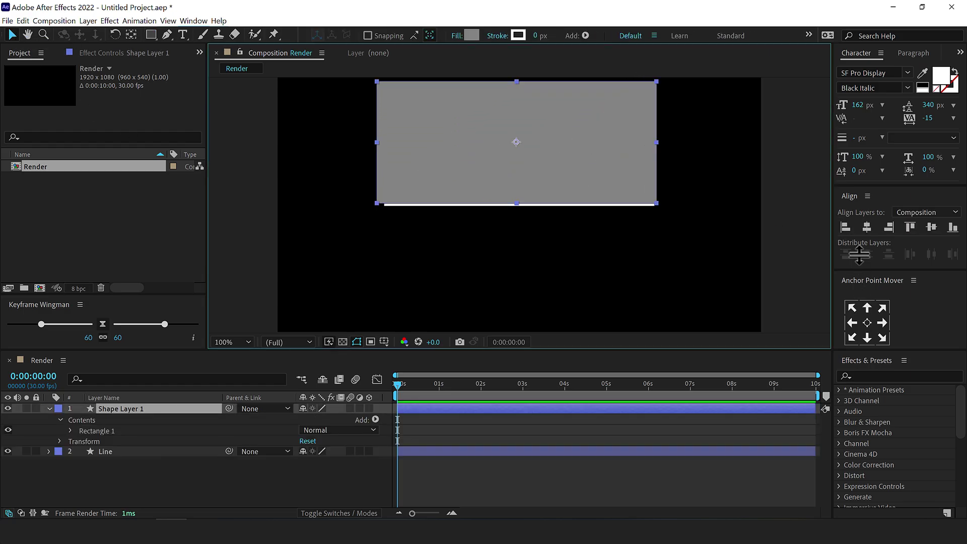
click(867, 227)
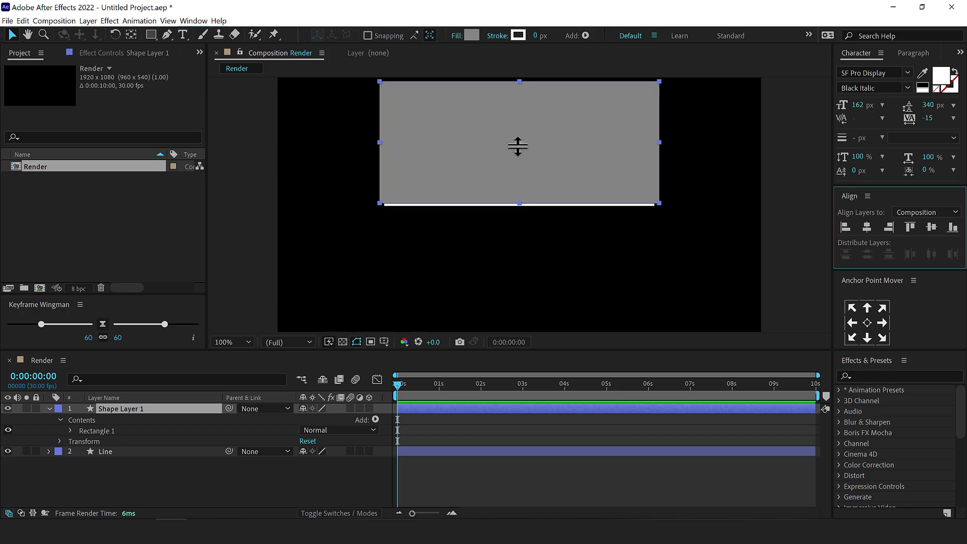
click(867, 337)
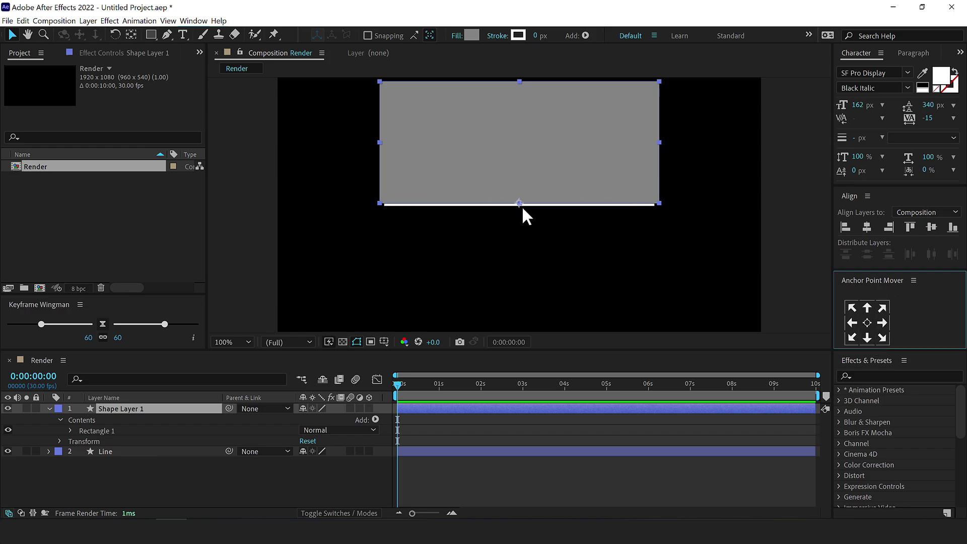
- Duplicate the grey rectangle and rotate the copy 180° below the line
click(137, 408)
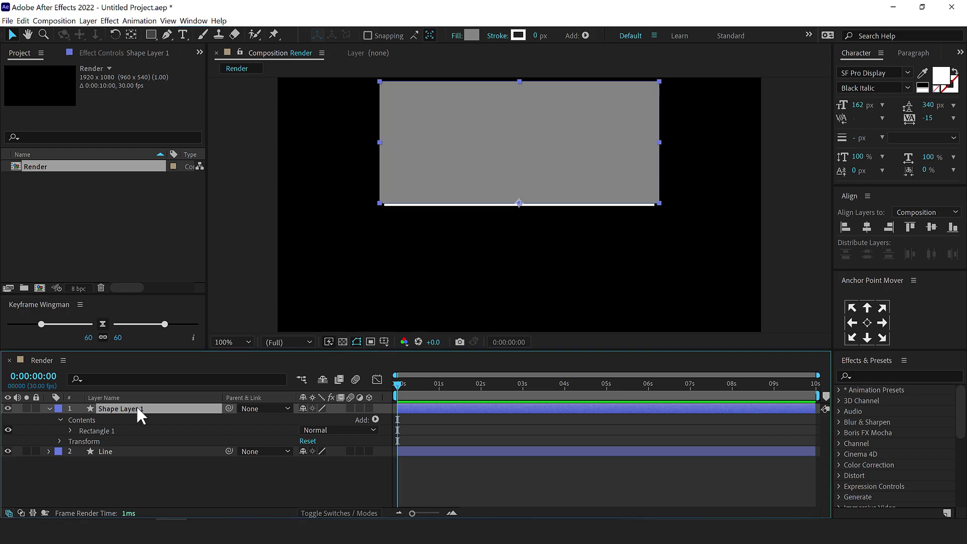
key(ctrl+d)
key(r)
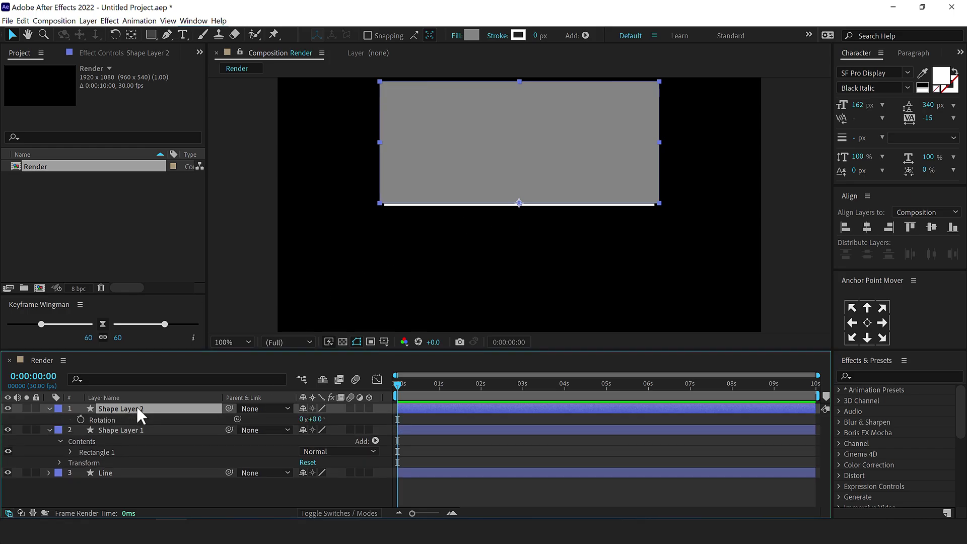
click(321, 419)
key(Return)
- Collapse both shape layers, select them, and check the timeline's column options
click(50, 408)
click(49, 419)
click(131, 409)
shift+click(127, 420)
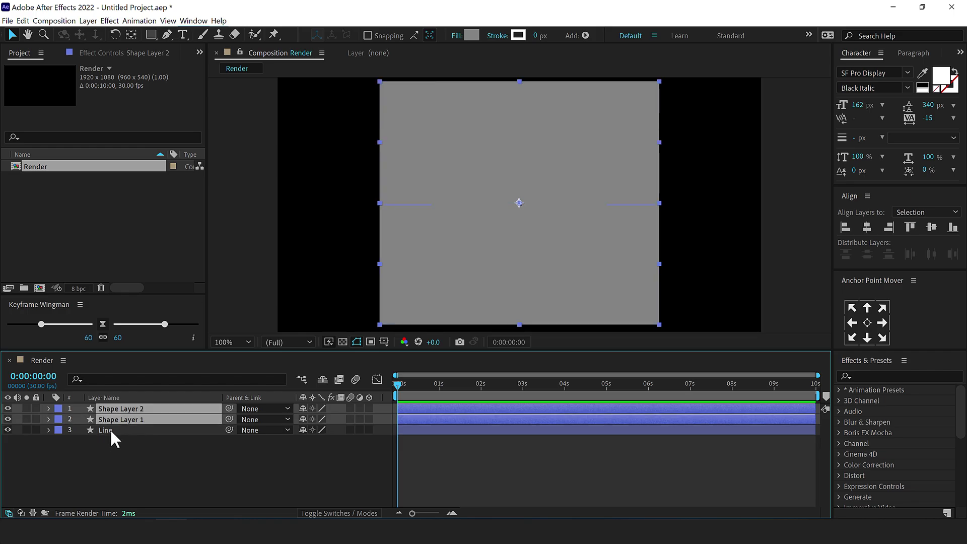
right_click(389, 396)
mouse_move(435, 429)
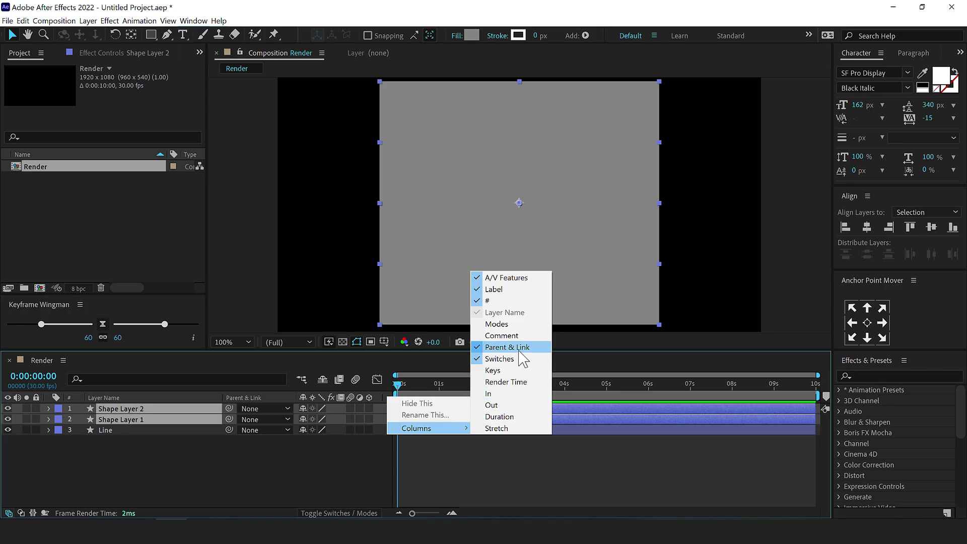
click(151, 463)
- Parent both shape layers to Line and give Line a red label
click(119, 409)
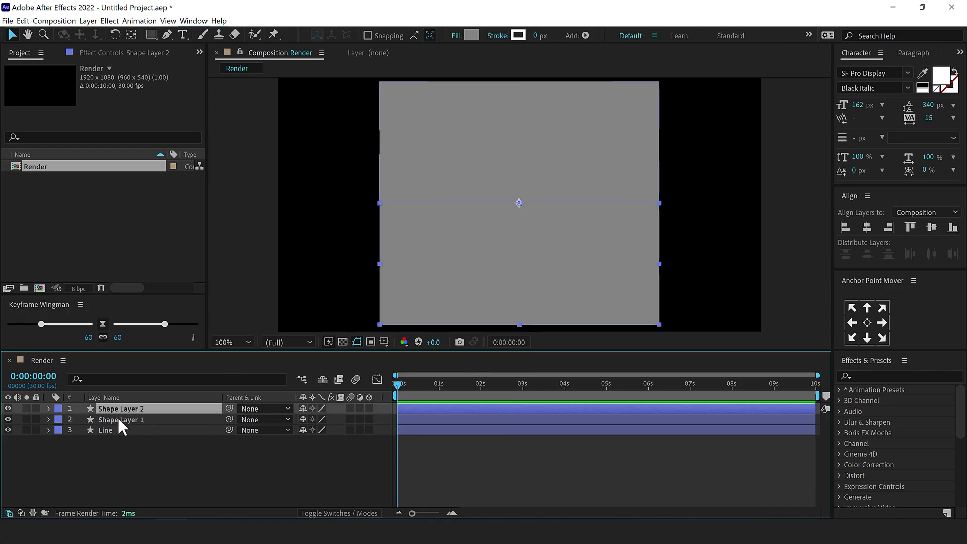
shift+click(119, 419)
drag(228, 408, 113, 428)
click(59, 430)
click(92, 255)
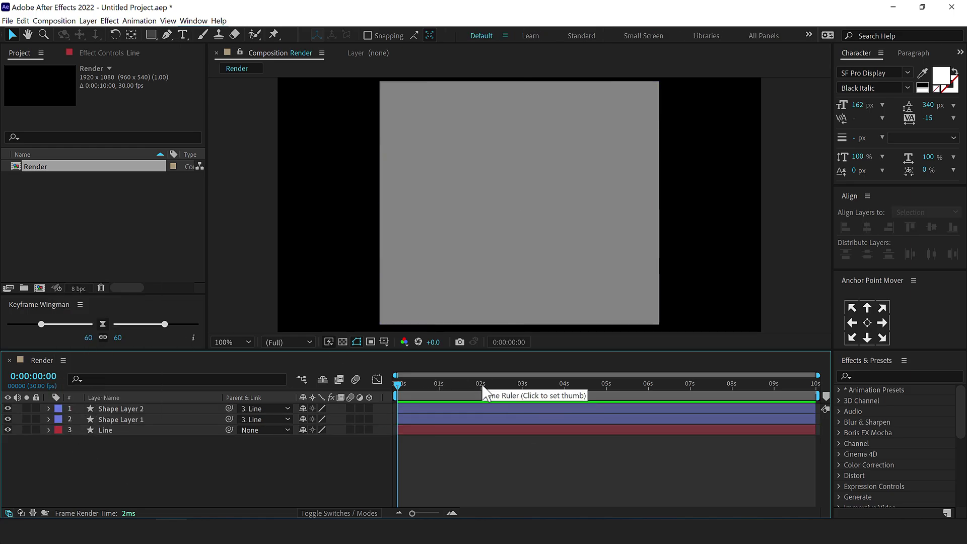
- Hide both grey layers and set a Scale keyframe on Line at 2 seconds
click(8, 408)
click(8, 419)
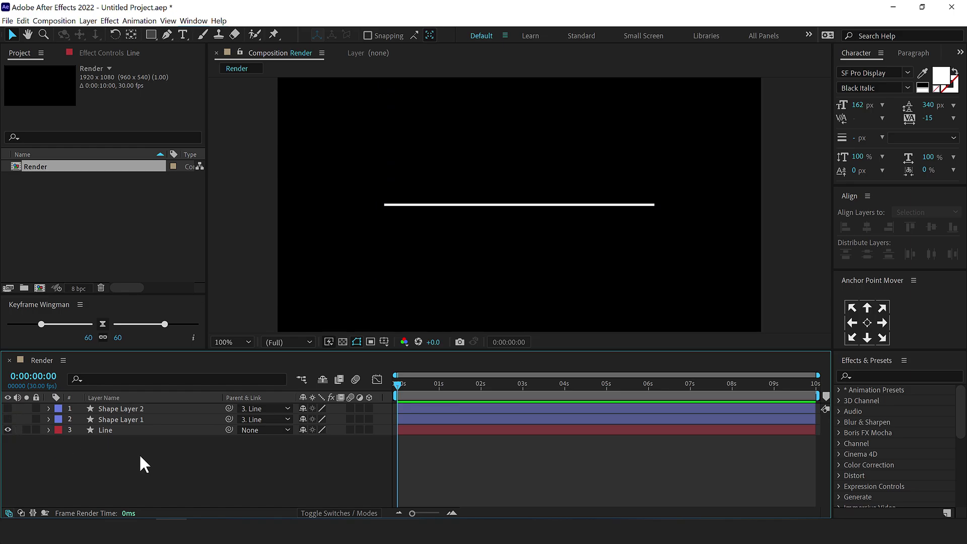
click(111, 428)
drag(461, 388, 481, 394)
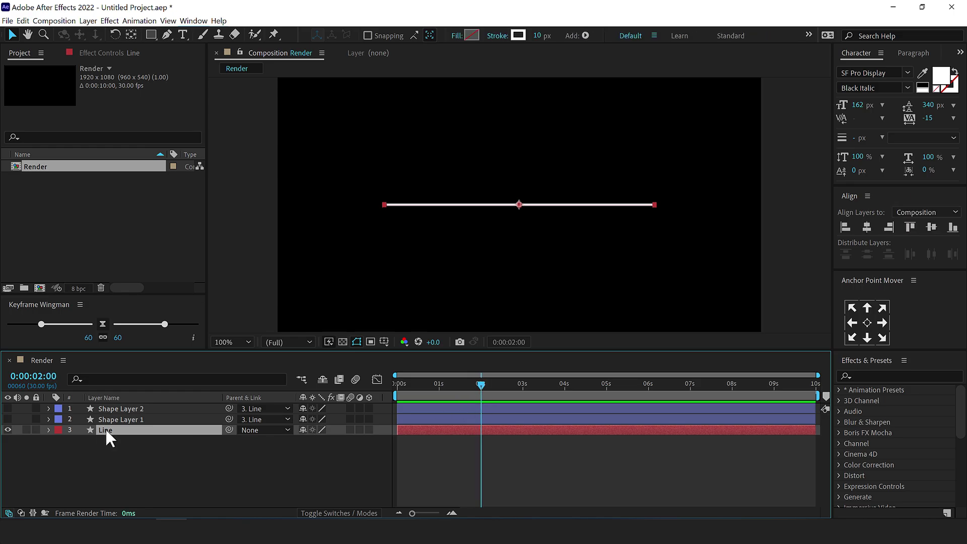
key(s)
click(80, 440)
- Set the line's Scale width to 0% at the start of the timeline
drag(488, 387, 397, 390)
drag(318, 448, 309, 441)
click(315, 441)
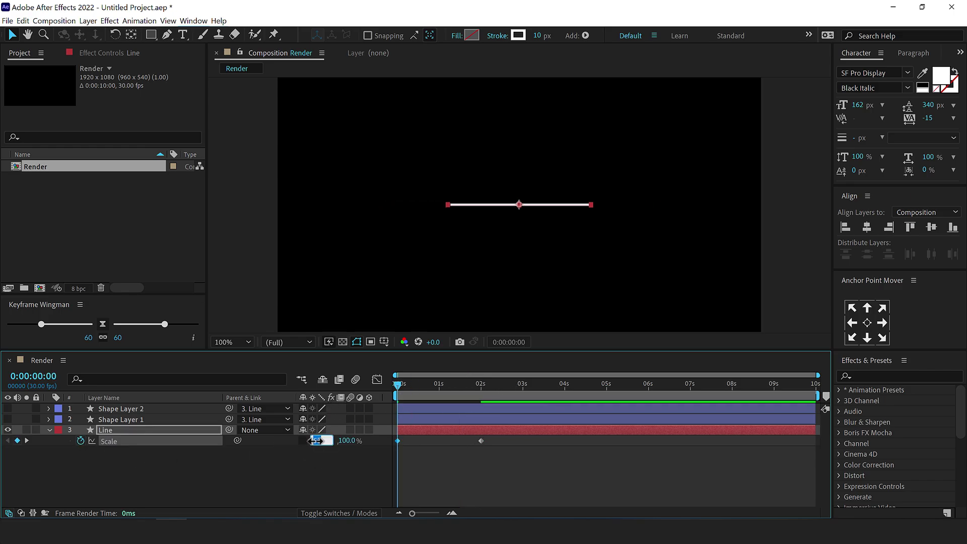
text(0)
key(Return)
drag(414, 386, 460, 385)
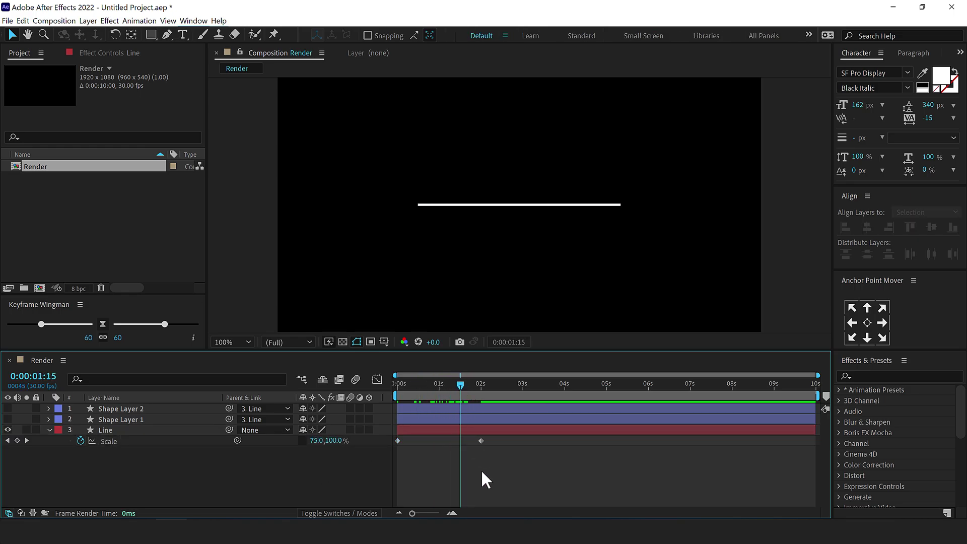
- Apply Easy Ease to both Scale keyframes
drag(502, 469, 386, 437)
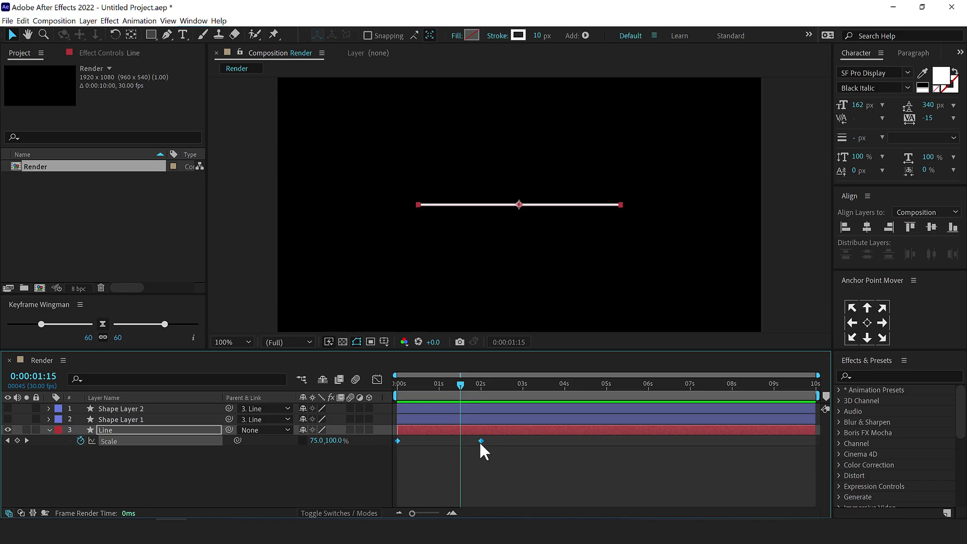
right_click(479, 440)
mouse_move(546, 441)
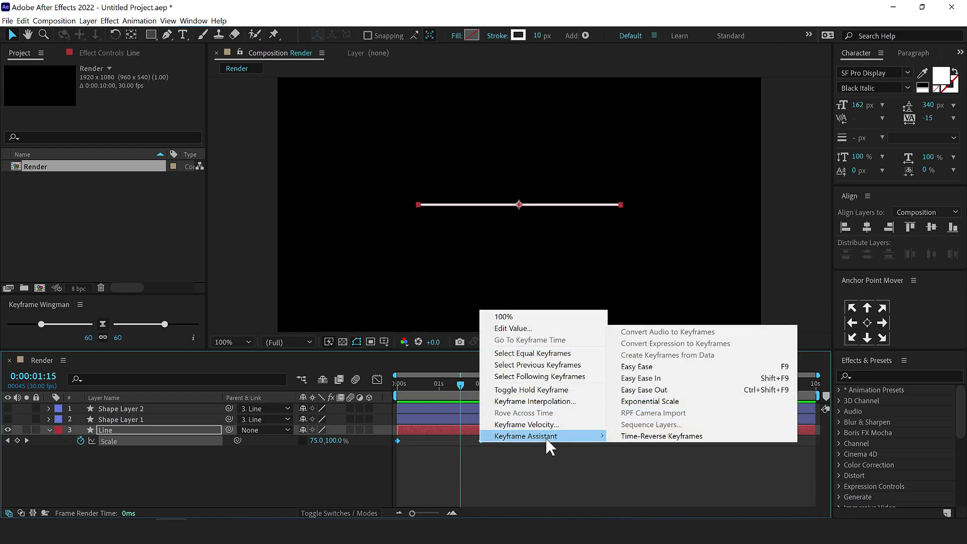
click(639, 366)
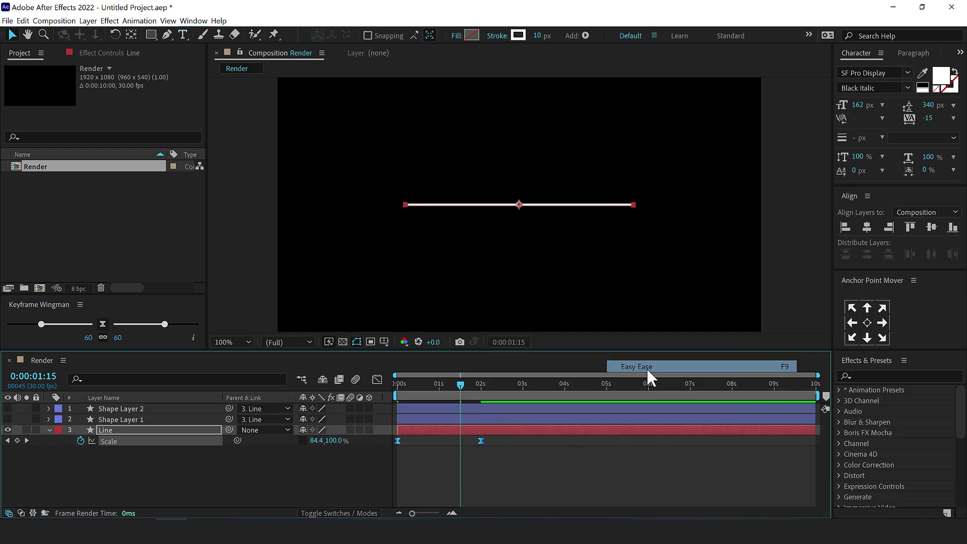
- In the Graph Editor, lengthen both keyframes' ease influence for a symmetric speed curve
click(377, 380)
scroll(421, 433, up, 4)
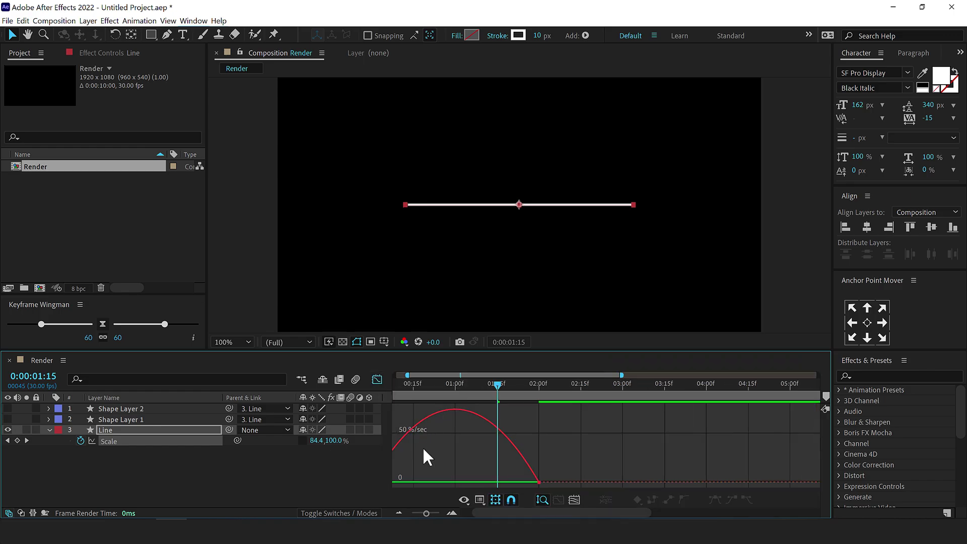
right_click(521, 442)
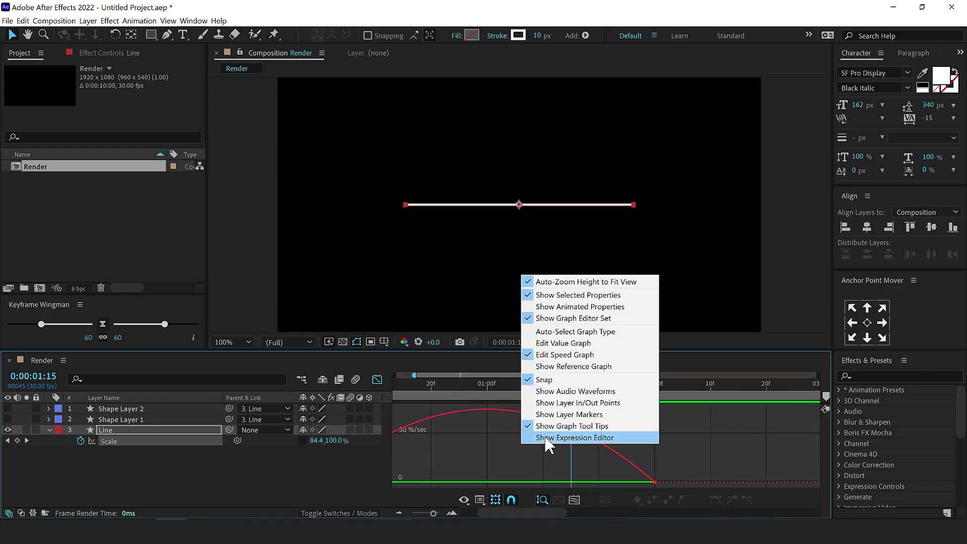
click(702, 461)
scroll(545, 460, down, 4)
click(489, 396)
click(436, 481)
drag(427, 483, 463, 481)
drag(549, 482, 515, 481)
click(577, 446)
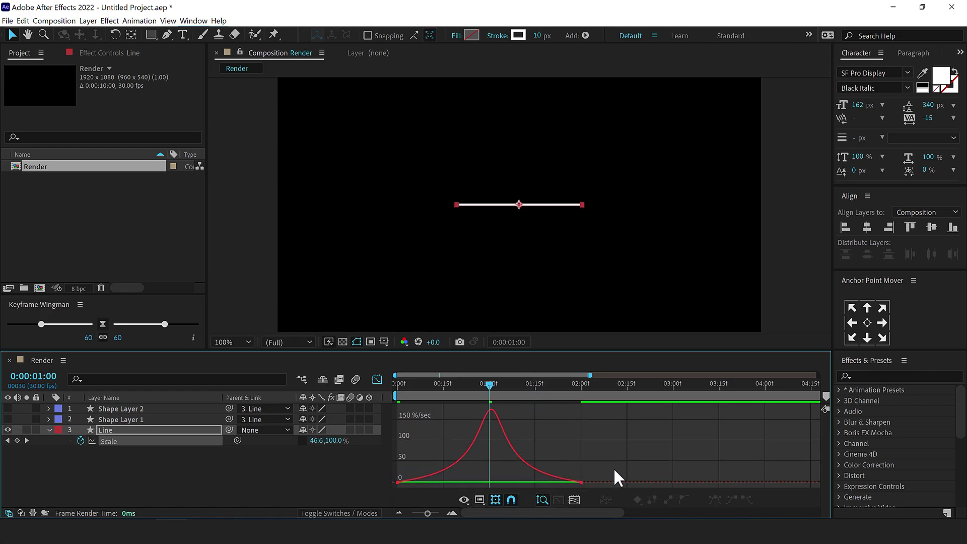
- Set the Keyframe Wingman ease strength to 90 and preview the line animation
drag(623, 470, 192, 324)
drag(409, 382, 336, 385)
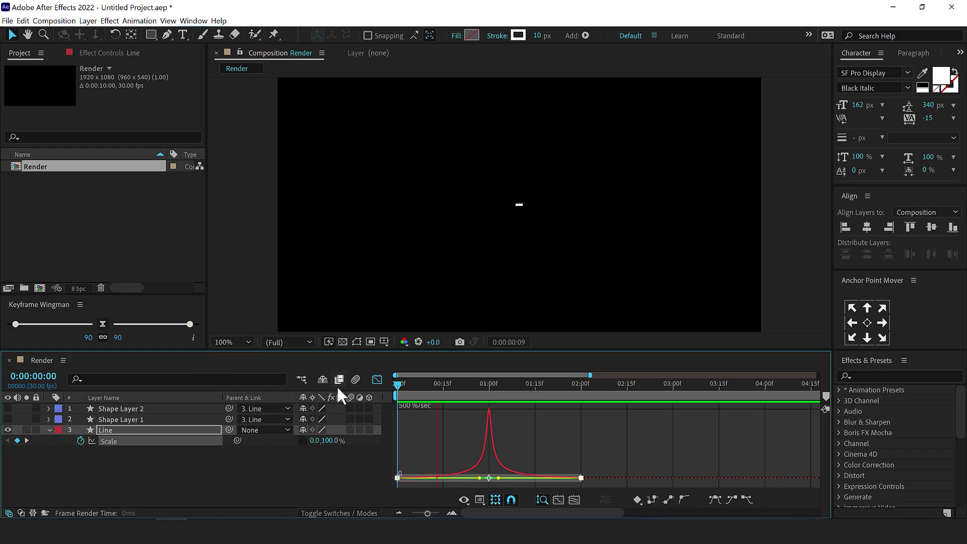
key(space)
key(shift+F3)
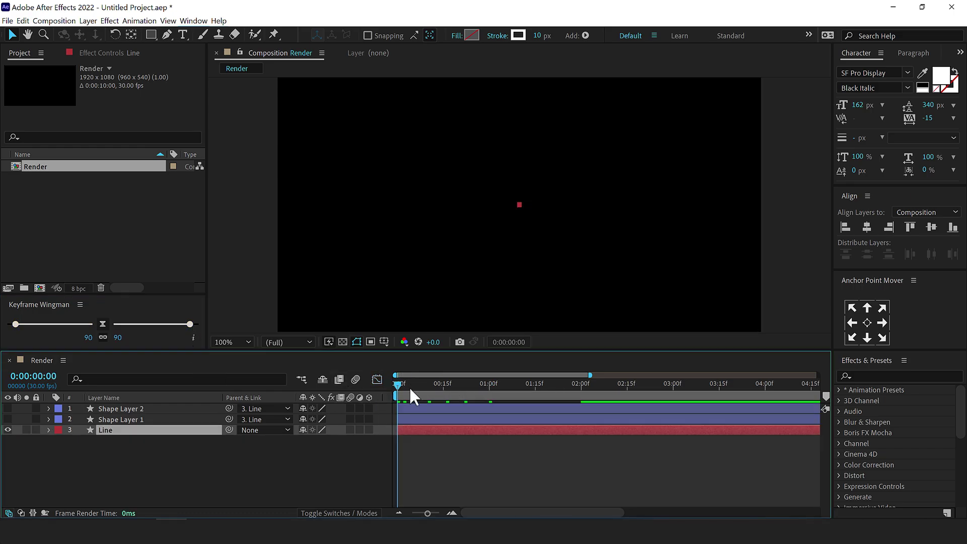
- Keyframe the Line layer's Rotation at -180° at frame 15
drag(408, 386, 441, 391)
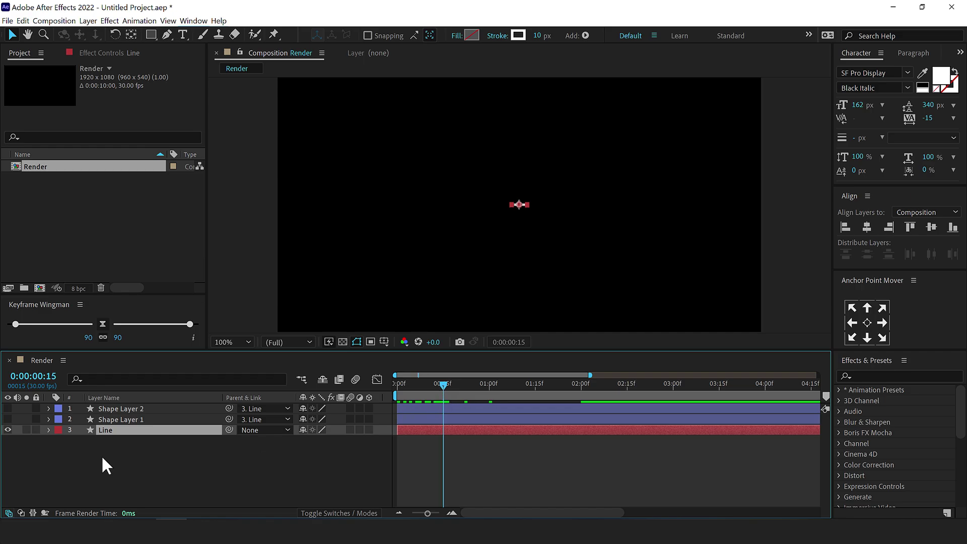
key(r)
click(317, 440)
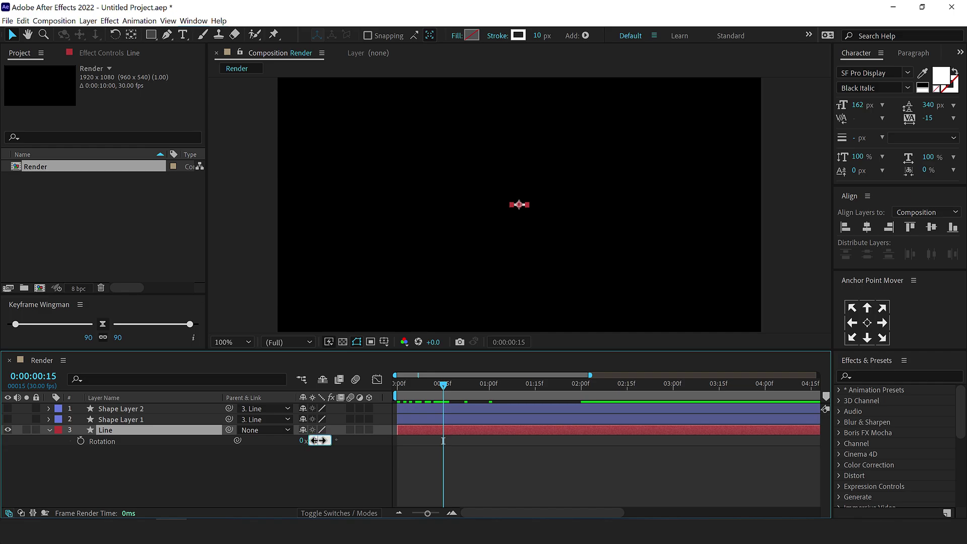
text(-180)
click(267, 468)
click(80, 441)
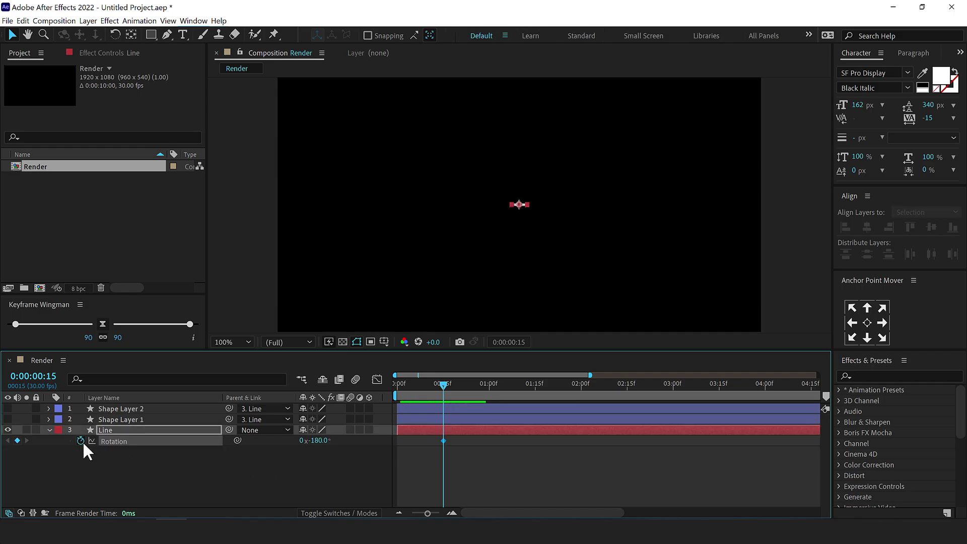
- Set Rotation to 0° at 0:00:02:00 and Easy Ease both rotation keyframes
drag(543, 391, 580, 395)
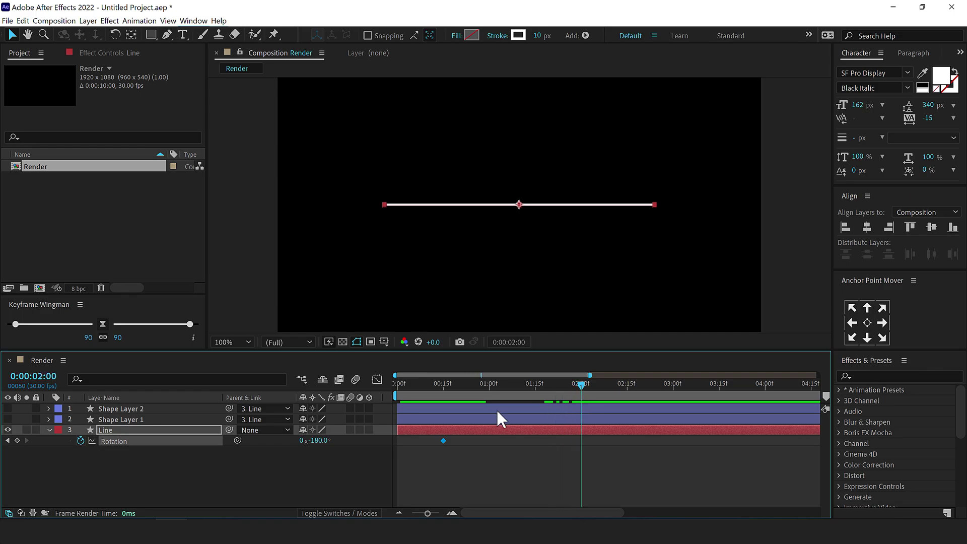
text(0)
key(Return)
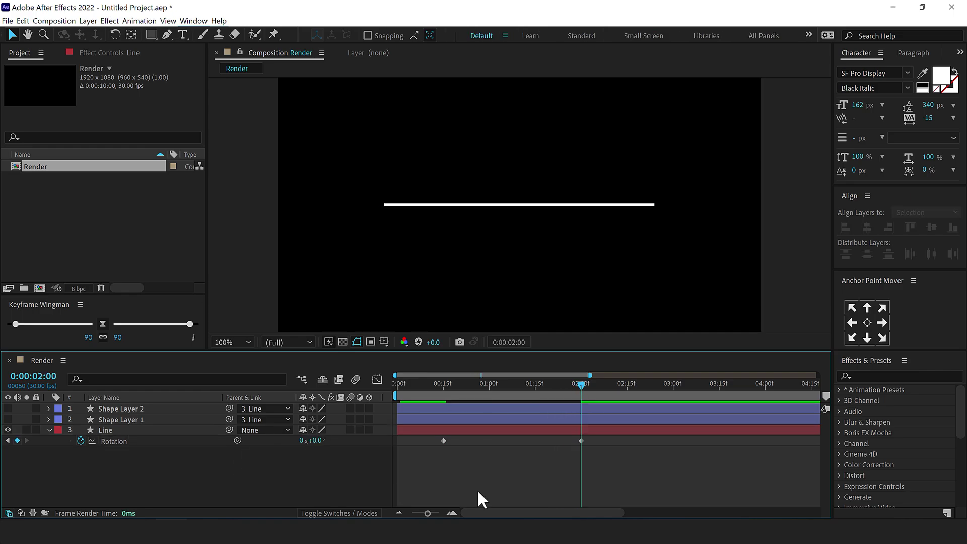
drag(645, 472, 423, 440)
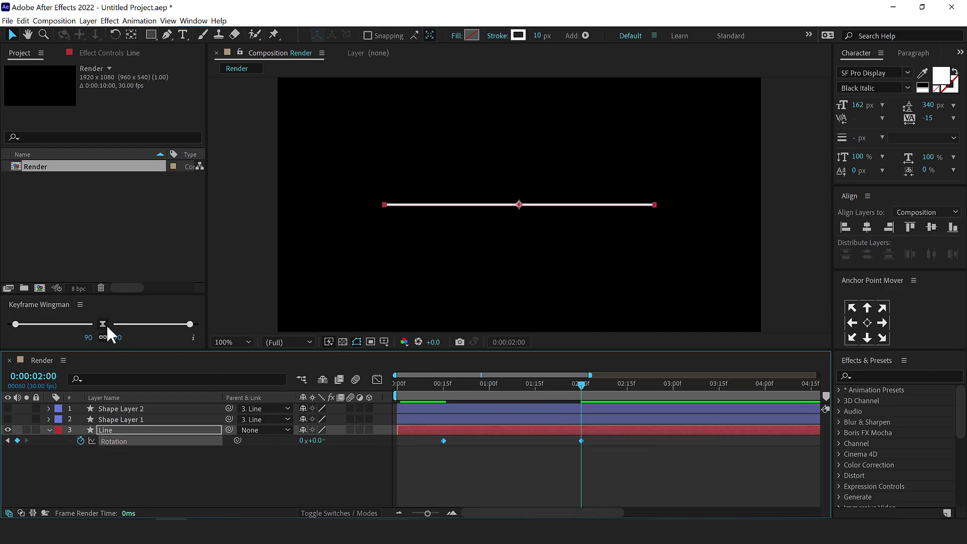
click(102, 326)
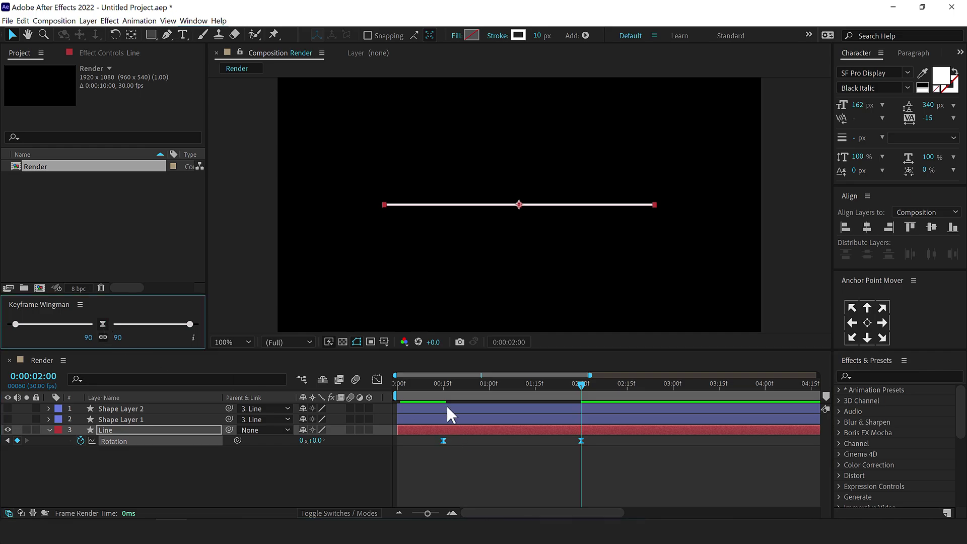
- Preview and scrub the line's rotation with its keyframed properties revealed
key(space)
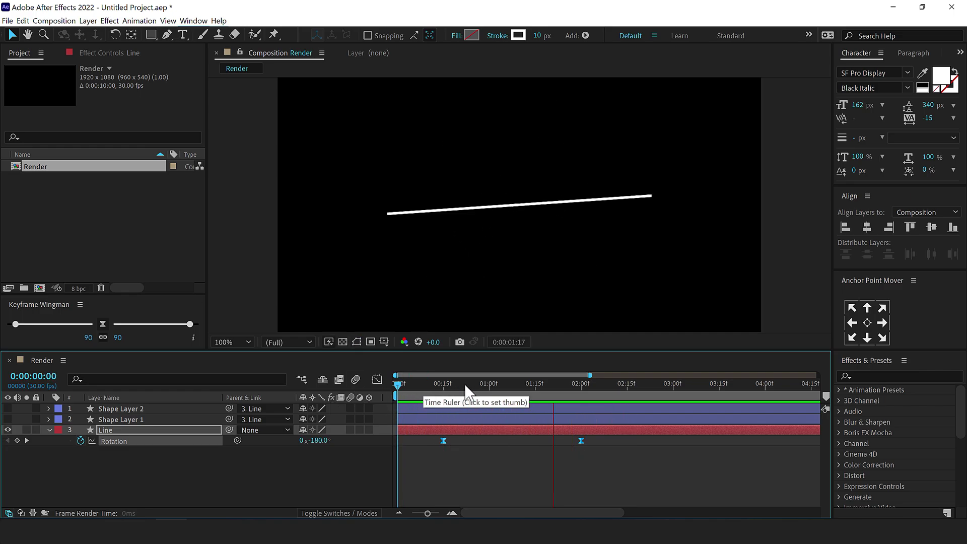
key(u)
drag(539, 397, 596, 387)
- Create a text layer reading 'motion designer' in the composition
click(49, 429)
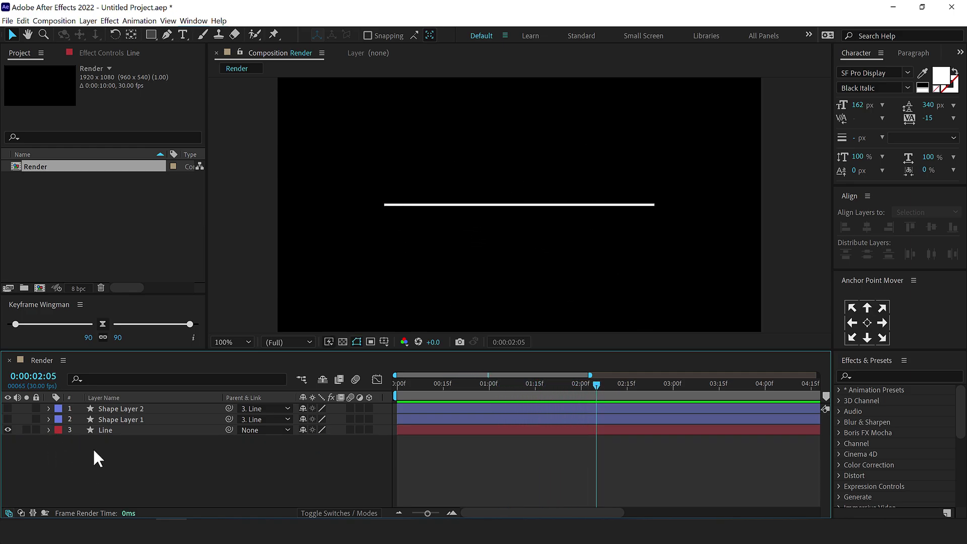
click(182, 34)
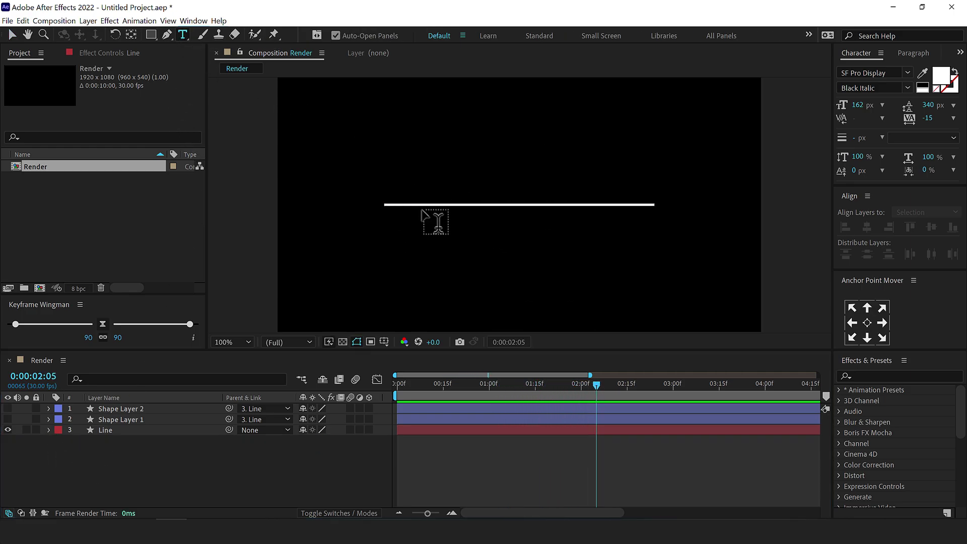
click(427, 191)
text(motio)
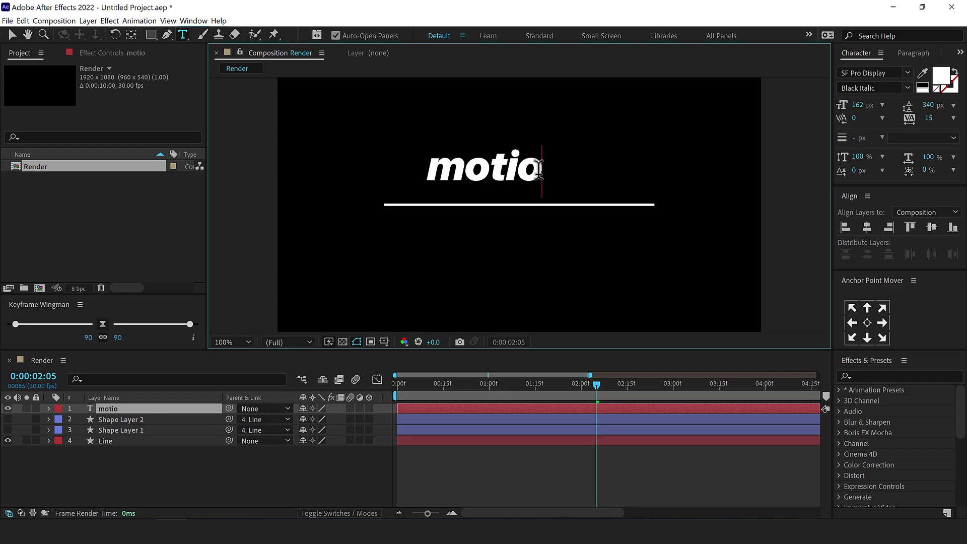
text(n designer)
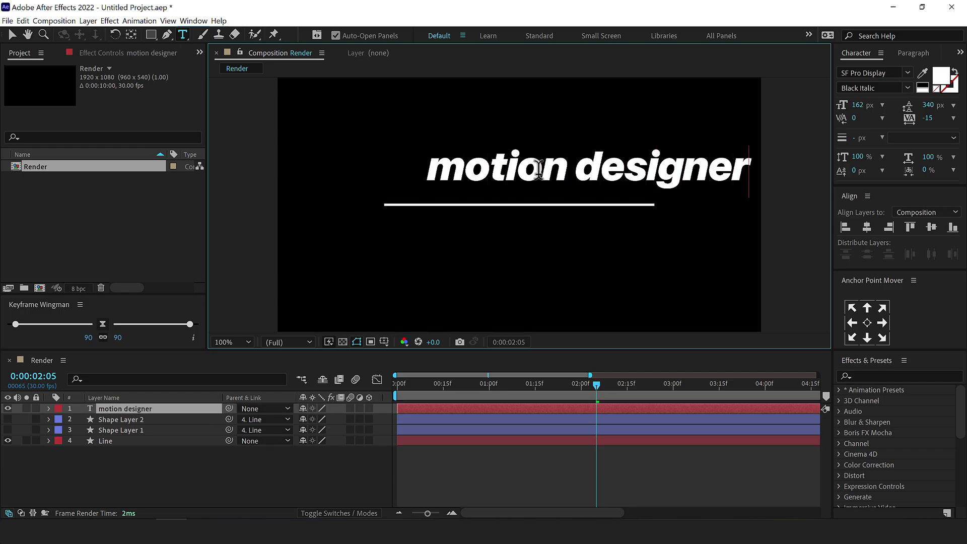
key(Escape)
key(v)
- Style the text in Clash Grotesk Semibold, All Caps, smaller size, with pink fill FF1C4D
click(901, 69)
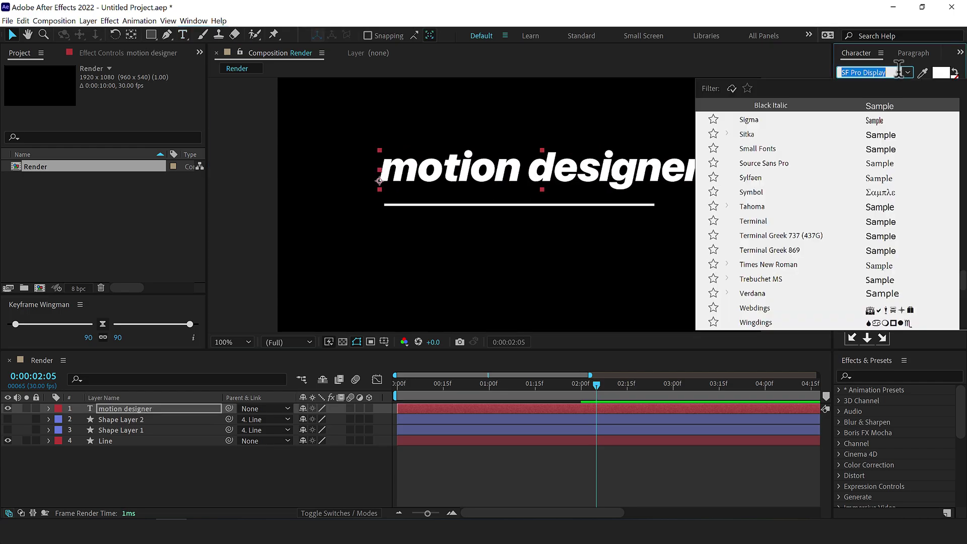
text(cla)
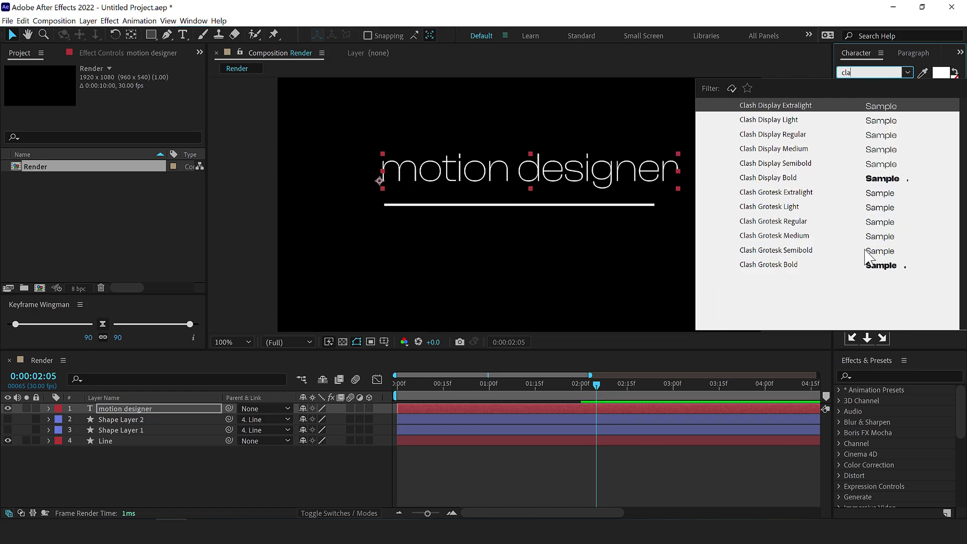
click(775, 251)
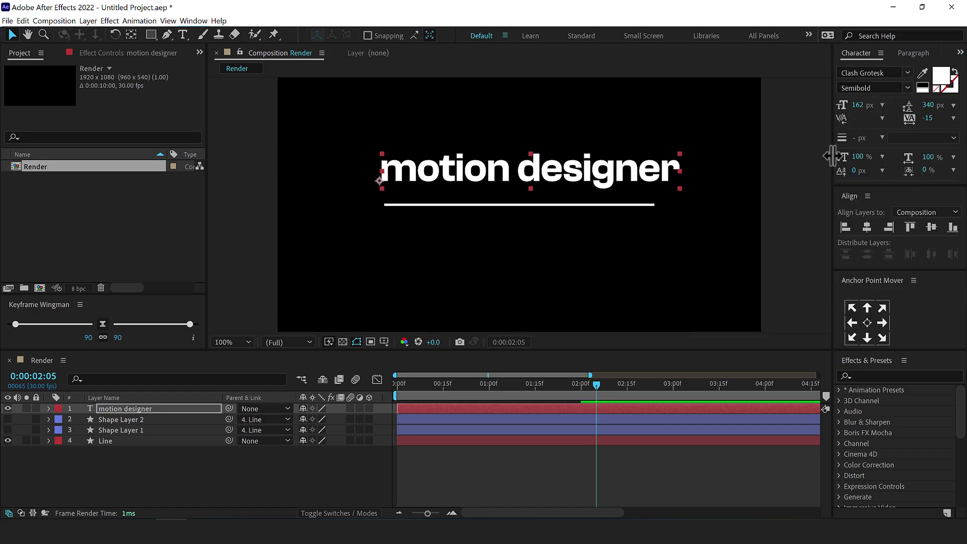
drag(863, 189, 866, 224)
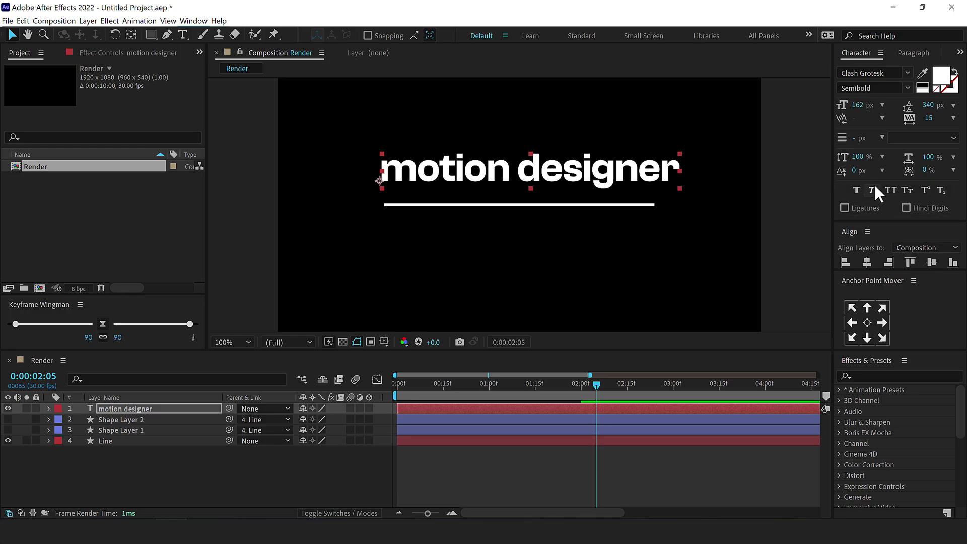
click(891, 191)
drag(855, 105, 941, 81)
click(939, 80)
drag(497, 183, 463, 152)
click(588, 155)
- Eyedropper the pink from MOTION DESIGNER into the line's stroke colour
click(512, 205)
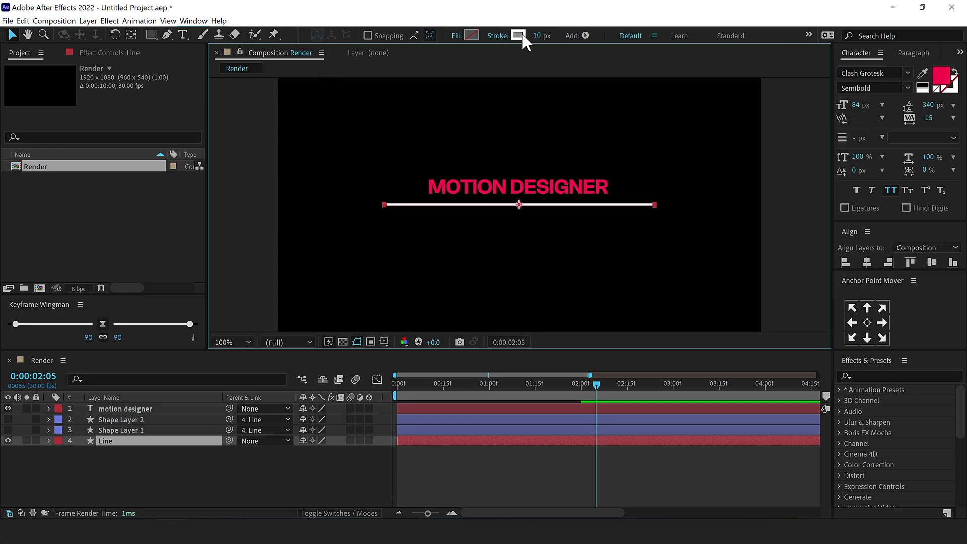
click(520, 34)
drag(554, 126, 562, 205)
click(583, 293)
click(582, 192)
click(605, 232)
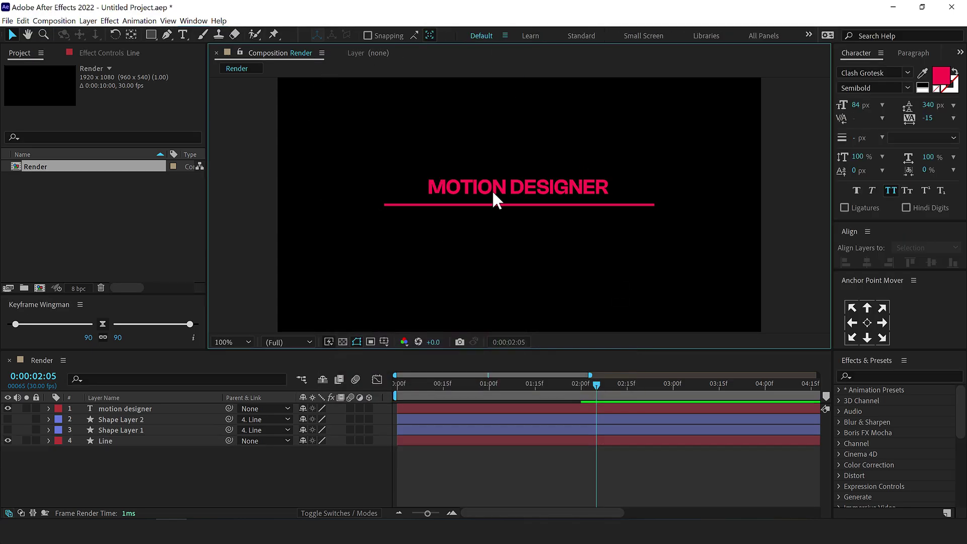
click(491, 188)
- Duplicate the title below the line, colour it FFFFFF and retype it as 'andrew kramer'
key(ctrl+d)
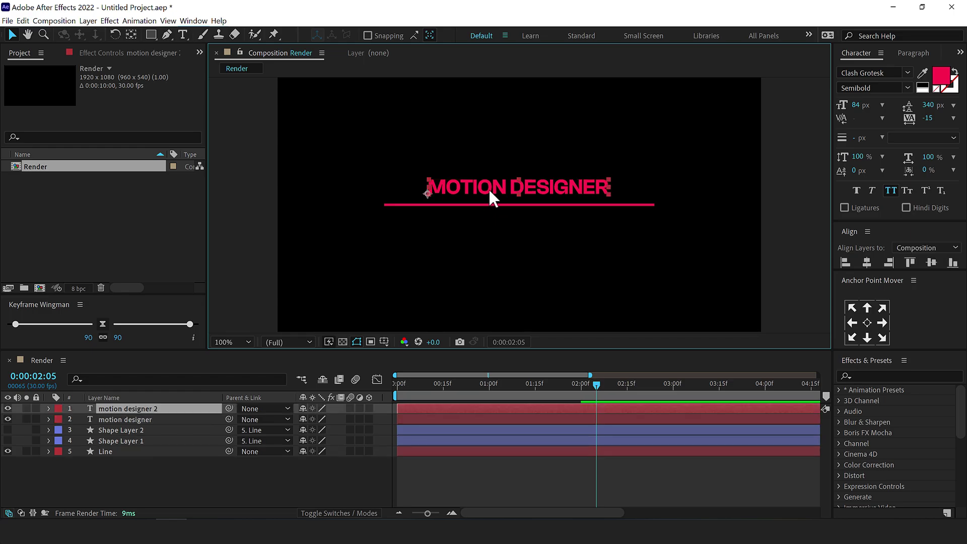
drag(488, 198, 491, 235)
click(941, 75)
text(FFFFFF)
click(605, 232)
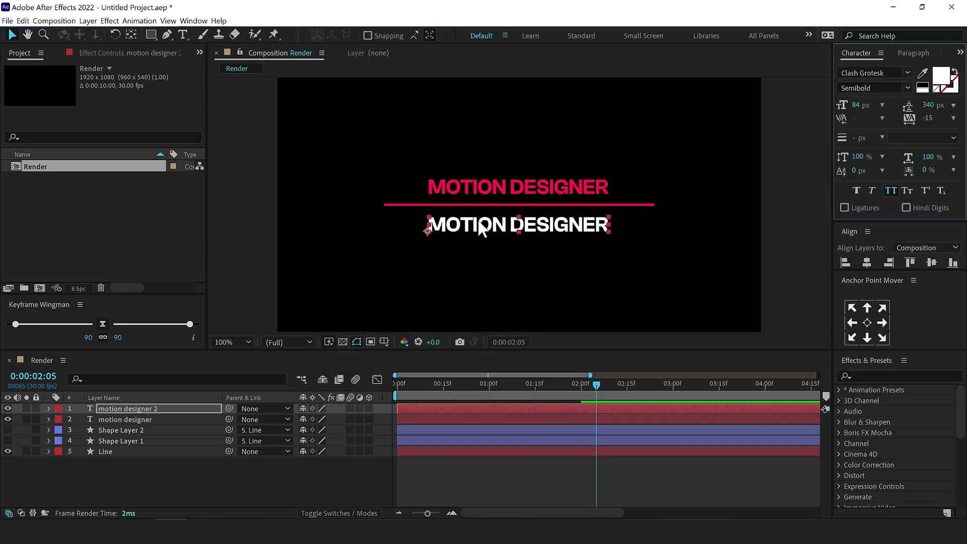
double_click(479, 222)
text(andrew)
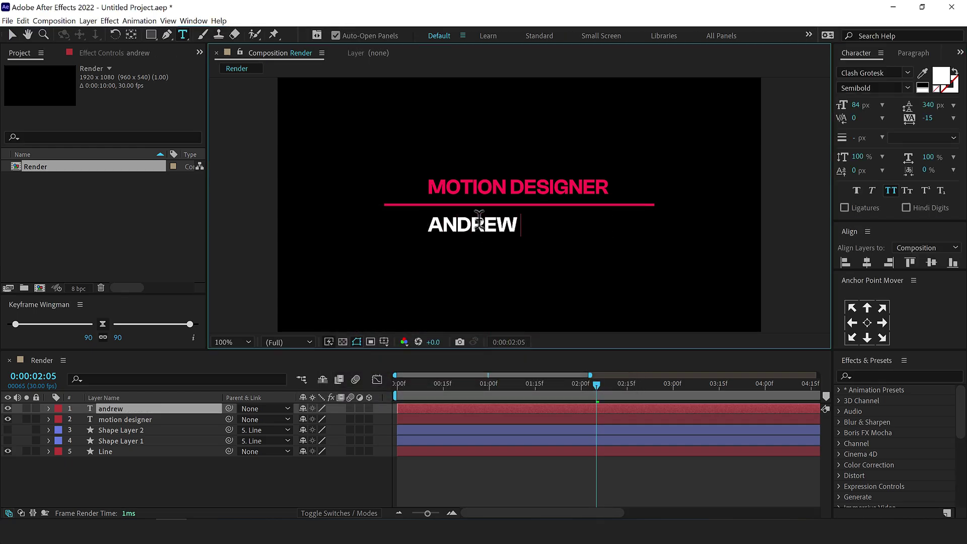
text( kramer)
key(Escape)
- Enlarge ANDREW KRAMER to 117 px and centre its anchor point and position horizontally
mouse_move(857, 105)
mouse_down()
mouse_move(880, 105)
mouse_move(846, 105)
mouse_up()
click(866, 323)
click(867, 262)
click(866, 322)
click(867, 262)
- Shrink MOTION DESIGNER to 59 px, track it to 61, and centre it horizontally
click(444, 191)
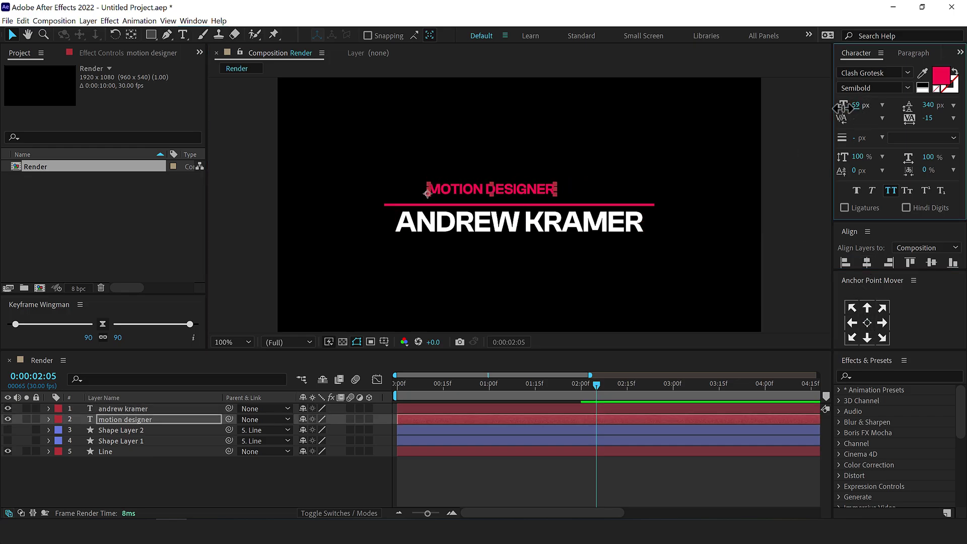
click(867, 323)
drag(927, 118, 961, 110)
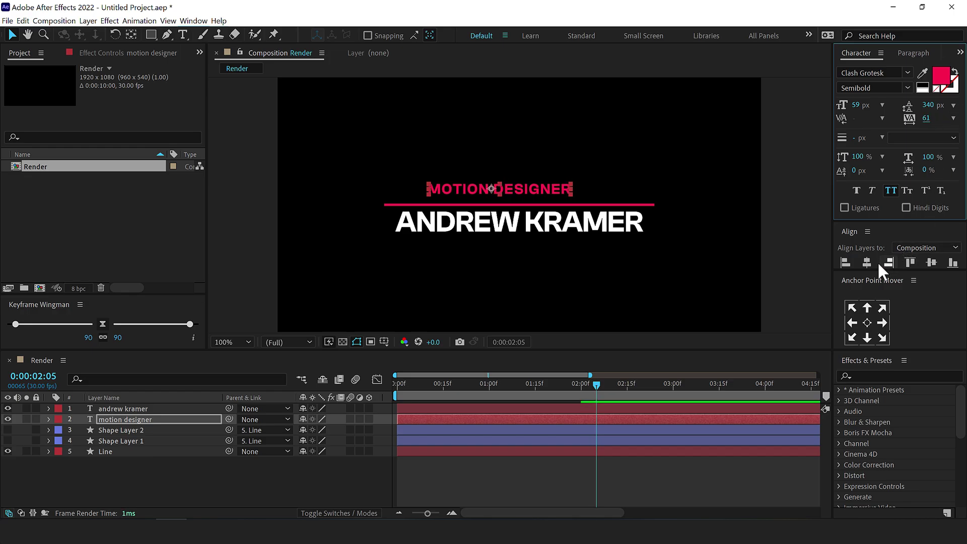
click(866, 263)
click(548, 229)
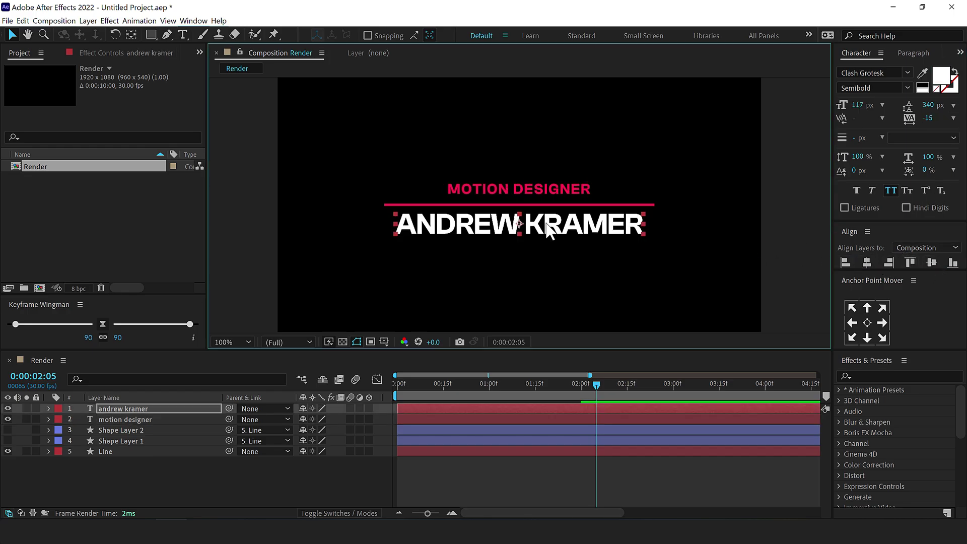
click(600, 283)
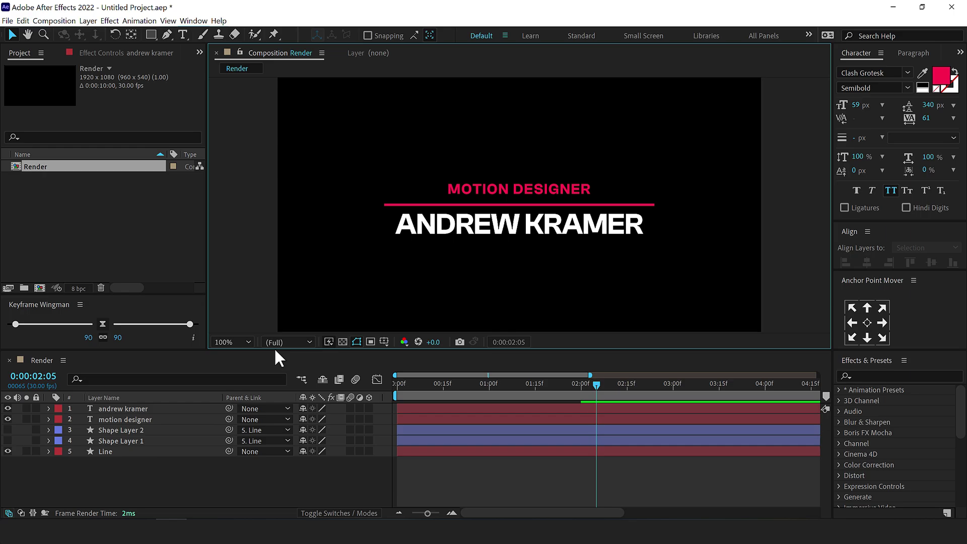
click(123, 418)
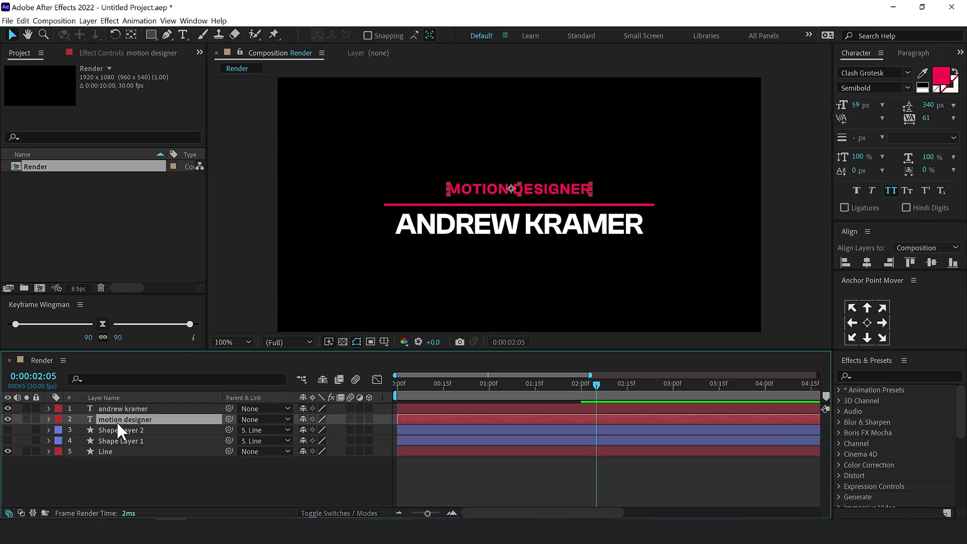
- Reorder layers: motion designer just above Line, andrew kramer below Shape Layer 2
drag(116, 421, 119, 441)
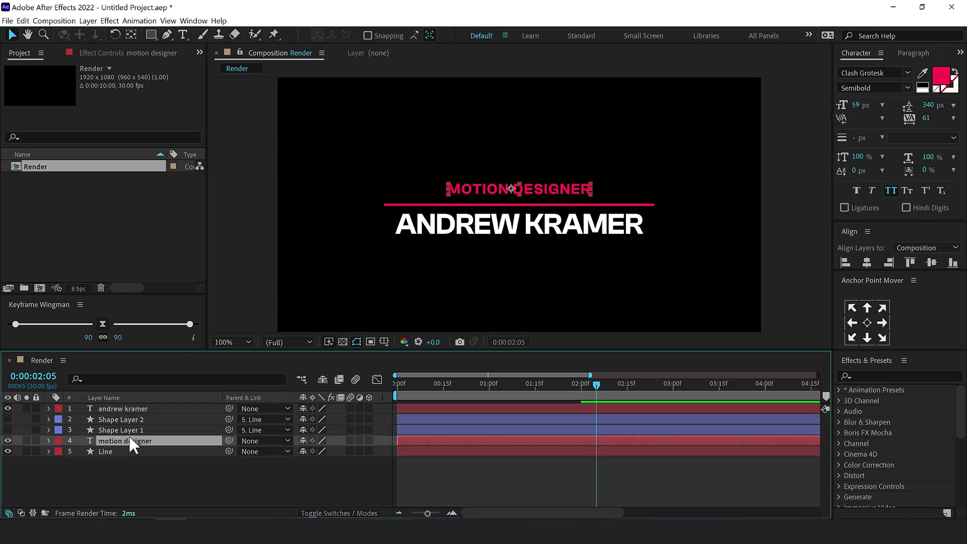
click(122, 408)
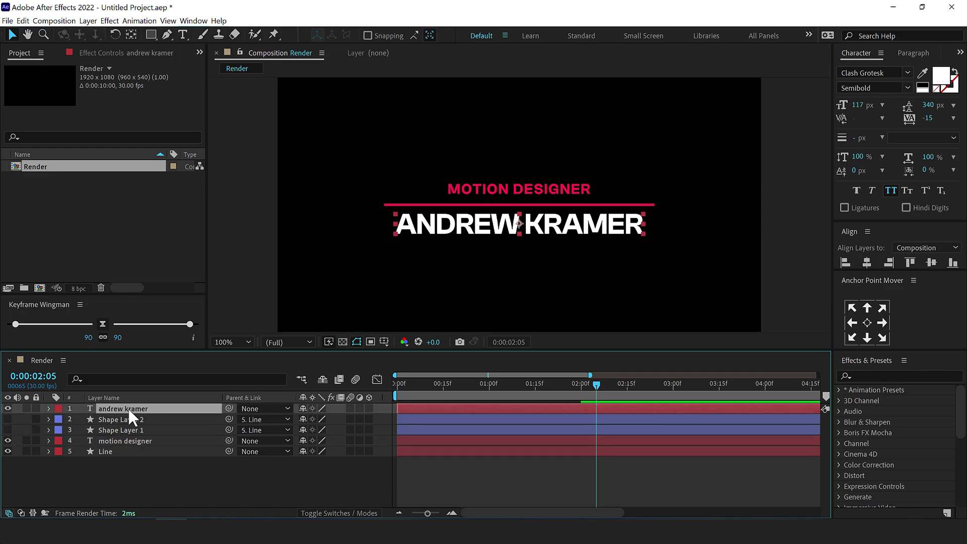
drag(128, 409, 126, 420)
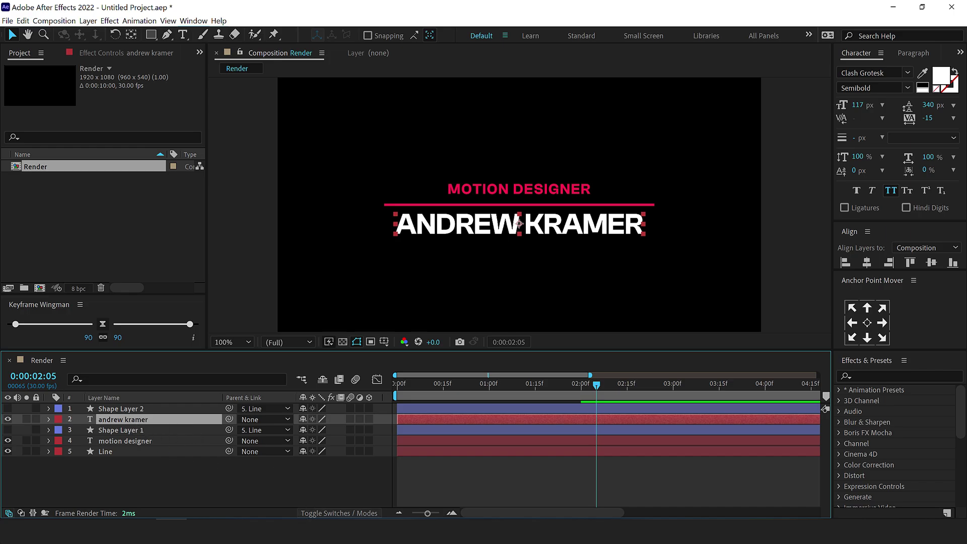
- Alpha-matte andrew kramer with Shape Layer 2 and motion designer with Shape Layer 1
click(332, 512)
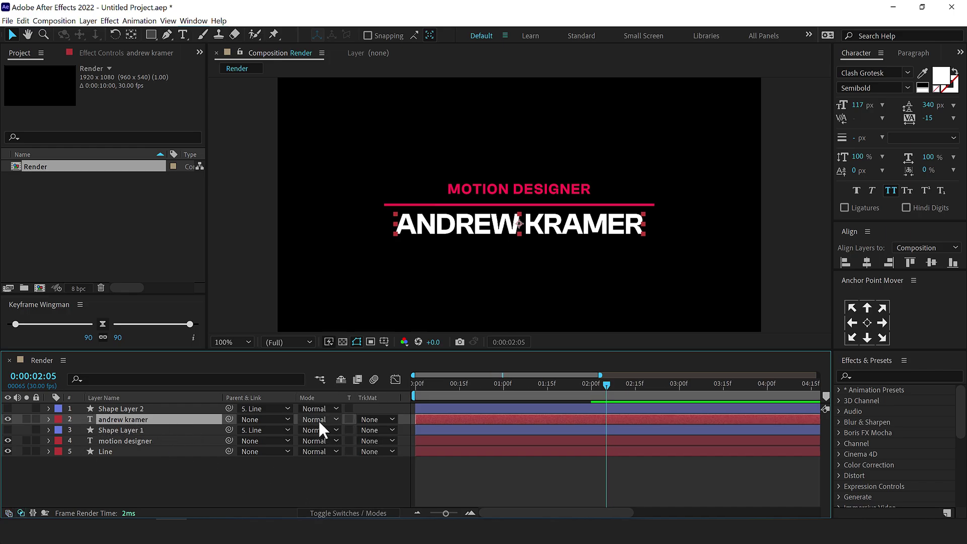
click(370, 419)
click(393, 444)
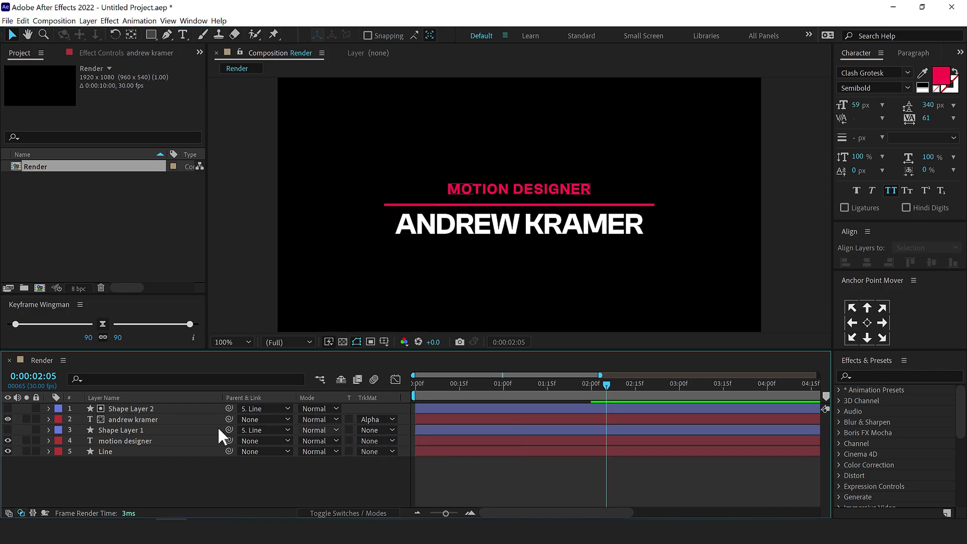
click(122, 441)
click(367, 442)
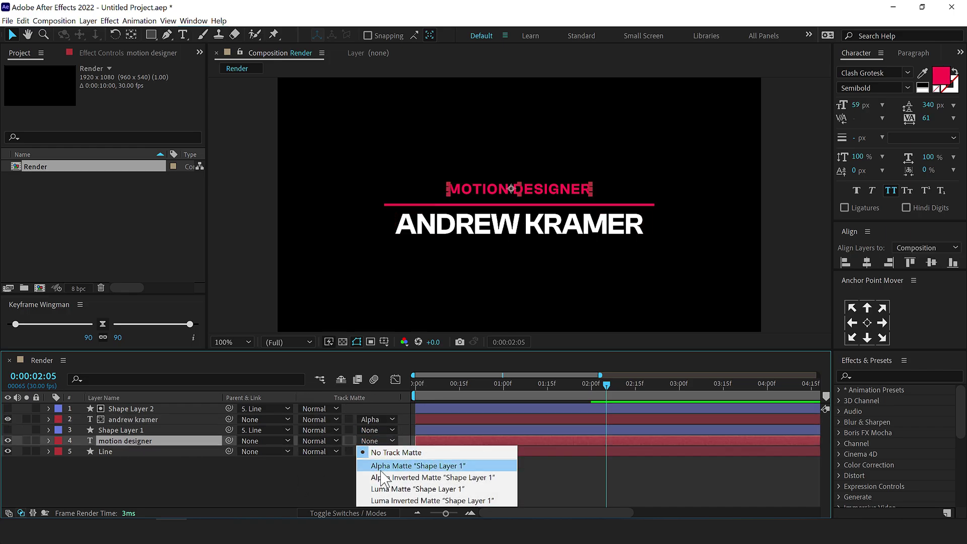
click(383, 466)
drag(568, 385, 518, 380)
- Show both shape layers and move the Line layer to the top of the stack
scroll(515, 240, up, 4)
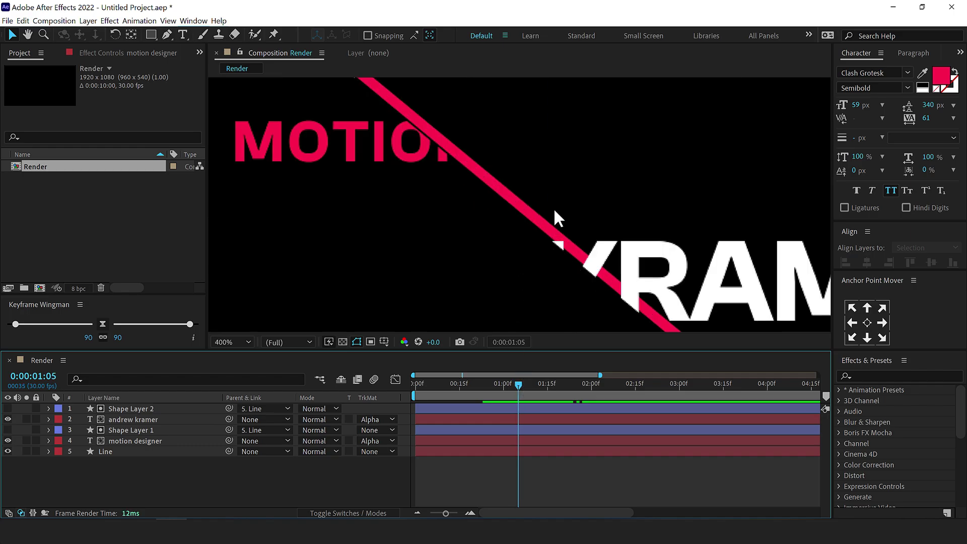
scroll(554, 207, down, 2)
drag(578, 383, 687, 384)
click(7, 408)
click(8, 429)
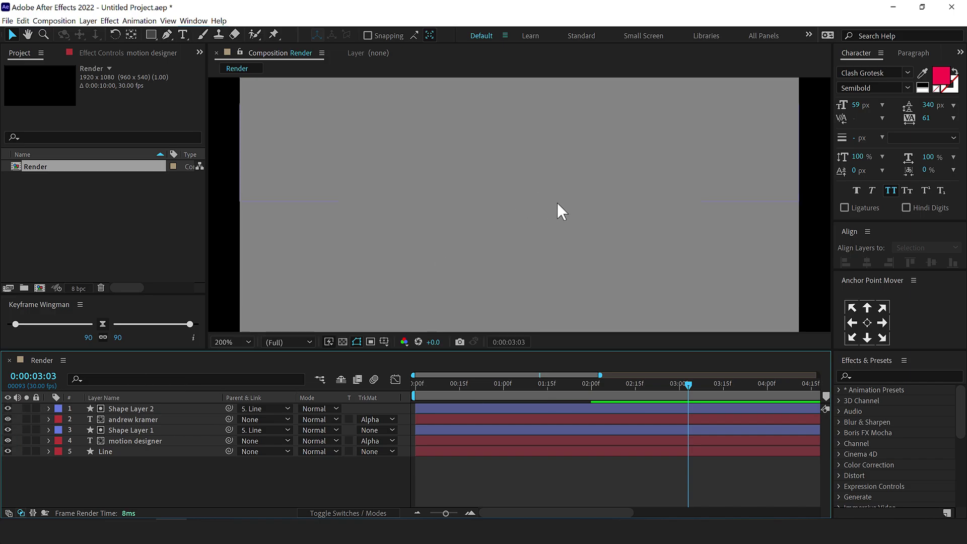
click(495, 270)
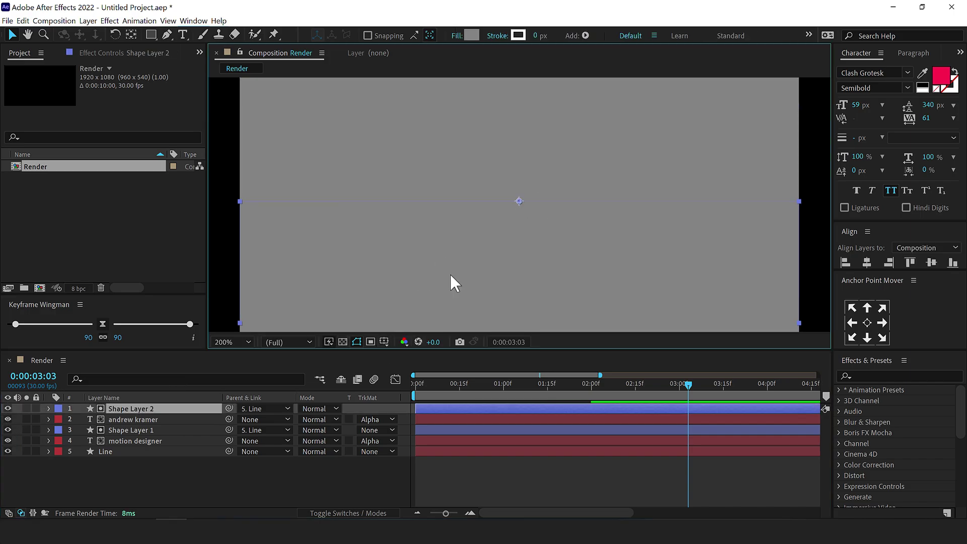
drag(114, 451, 120, 406)
- Check both shape matte outlines up close, then hide Shape Layer 1 and 2 again
key(period)
click(521, 227)
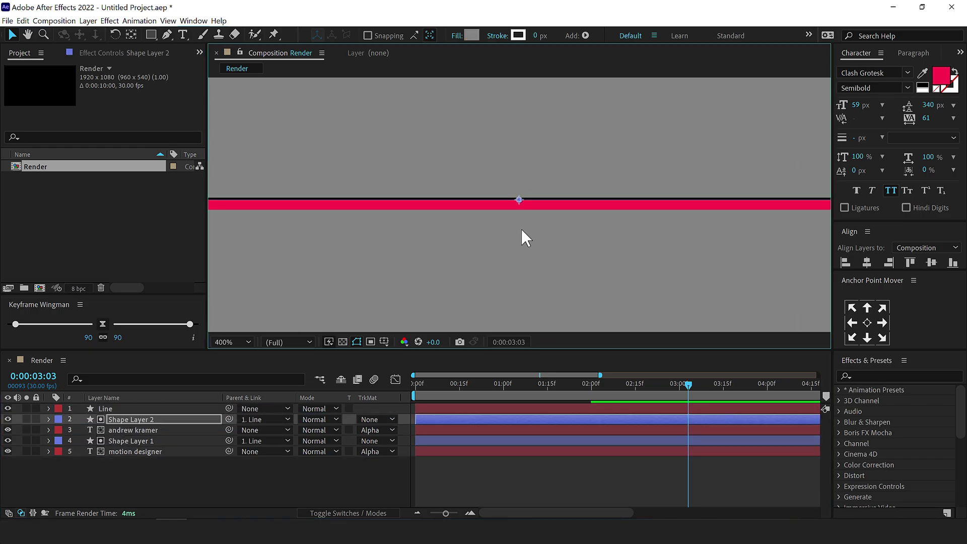
click(521, 229)
key(comma)
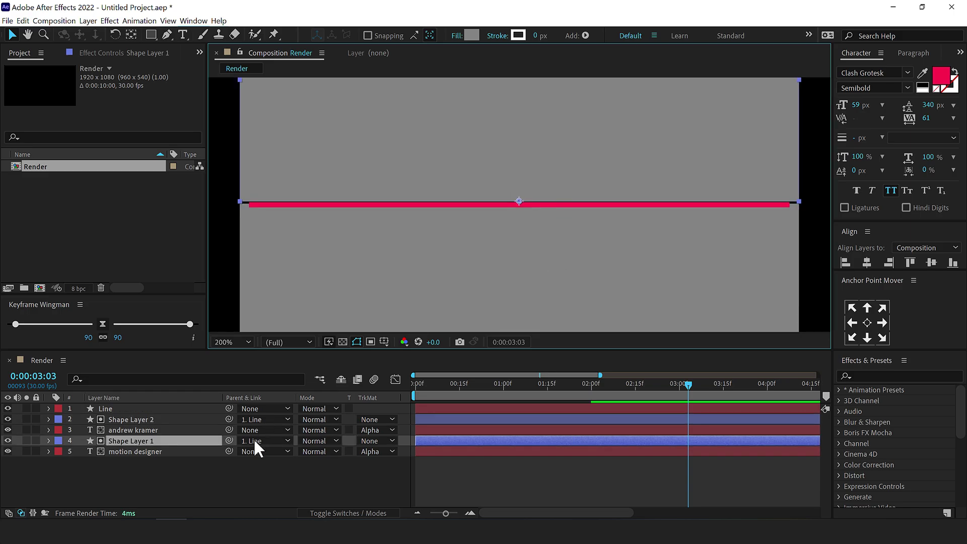
click(254, 459)
click(7, 419)
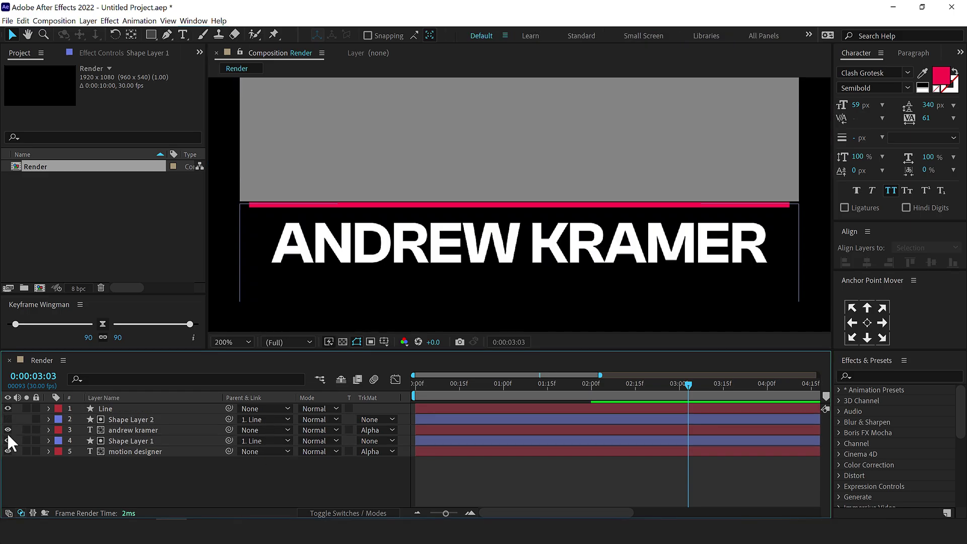
click(7, 440)
drag(621, 388, 593, 389)
key(slash)
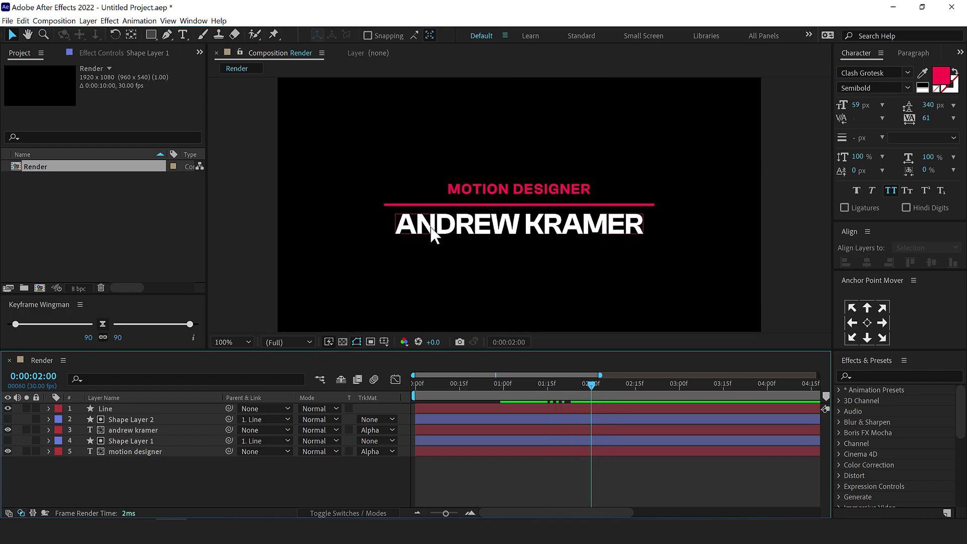
- Add a Position text animator to andrew kramer and add Opacity to Animator 1
click(432, 234)
click(49, 430)
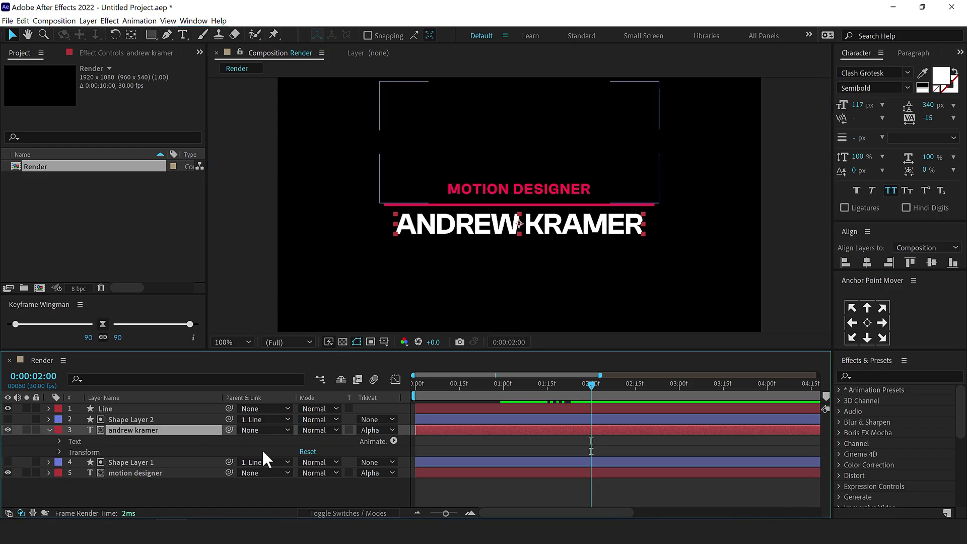
click(393, 441)
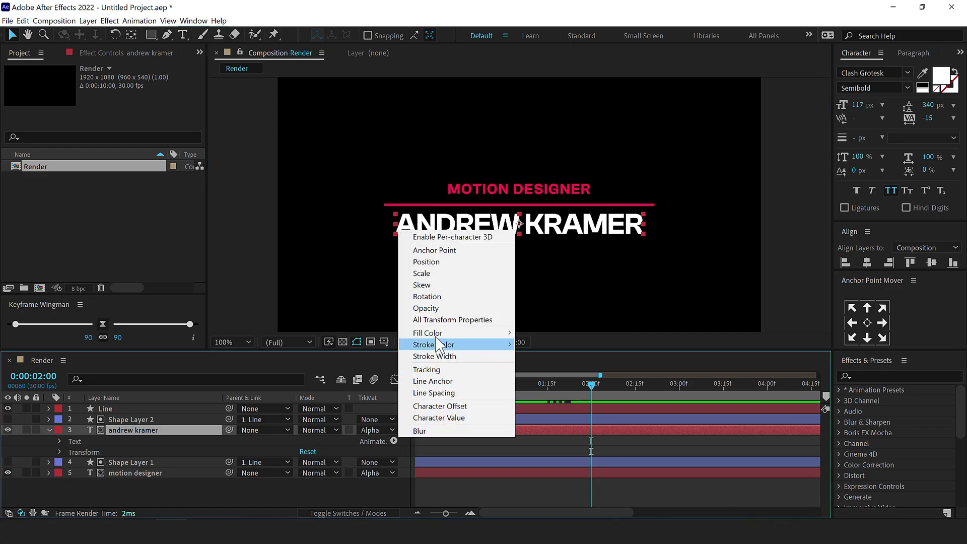
click(438, 261)
click(349, 471)
click(393, 481)
mouse_move(433, 484)
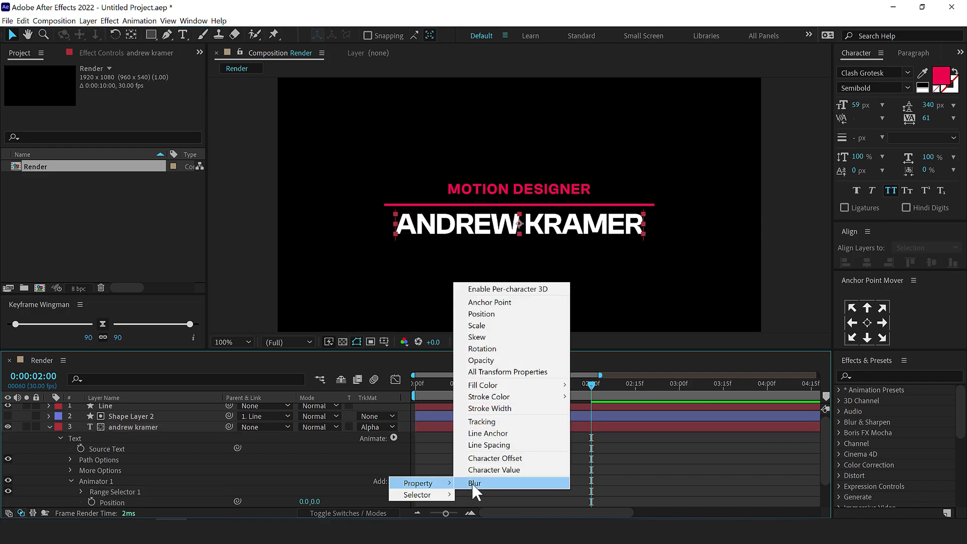
click(481, 360)
- Set the animator's Position to 0,100 and Opacity to 0%
drag(120, 349, 121, 182)
drag(316, 336, 321, 336)
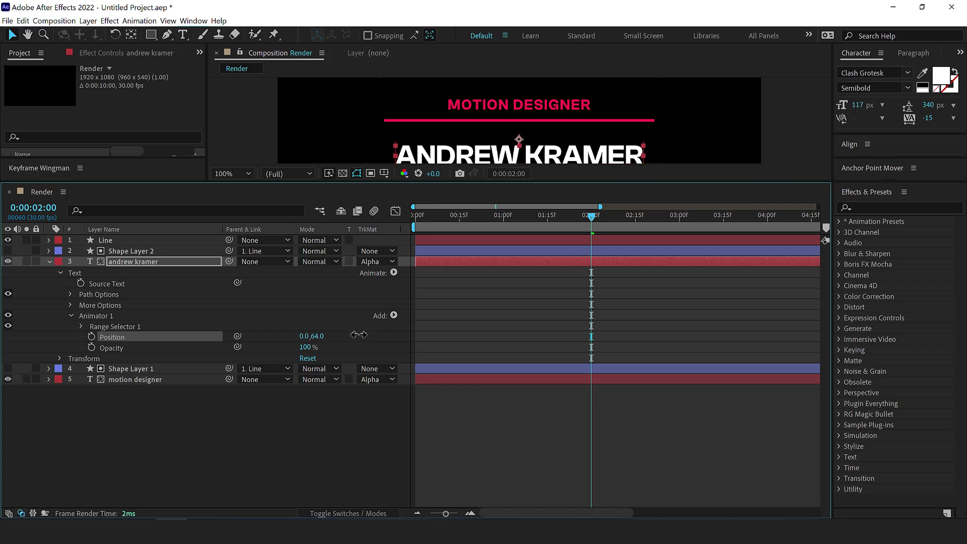
text(100)
key(Return)
click(305, 347)
text(0)
key(Return)
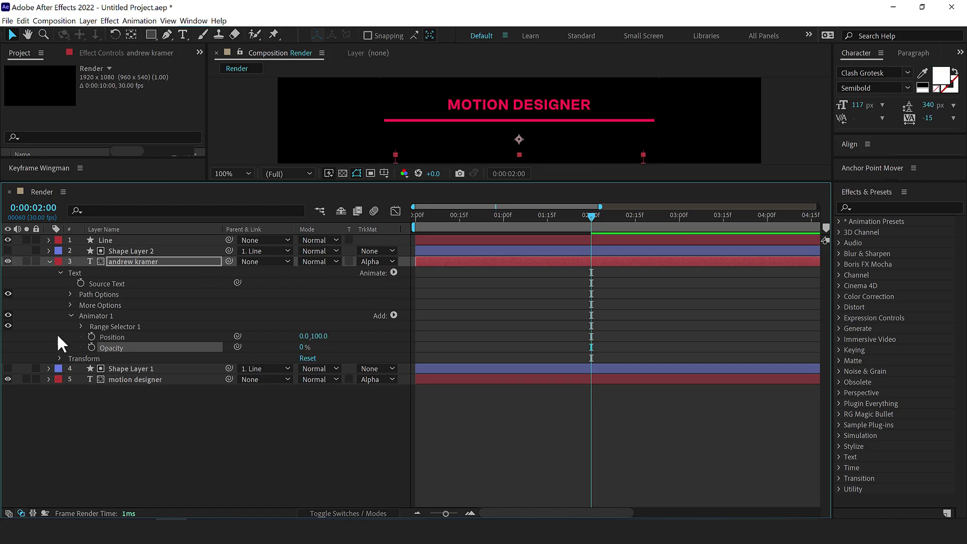
- Set Range Selector 1's Advanced Shape to Ramp Up and Based On to Words
click(81, 327)
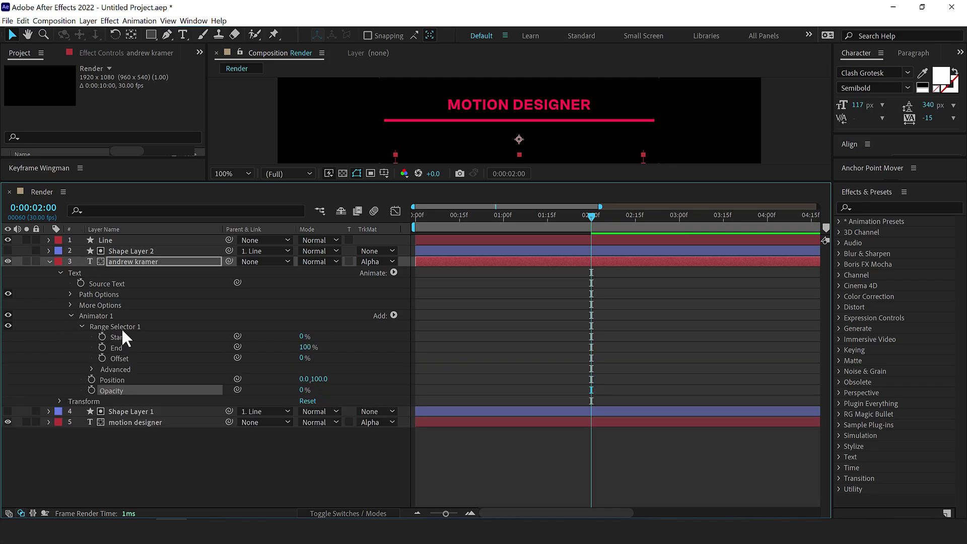
click(91, 370)
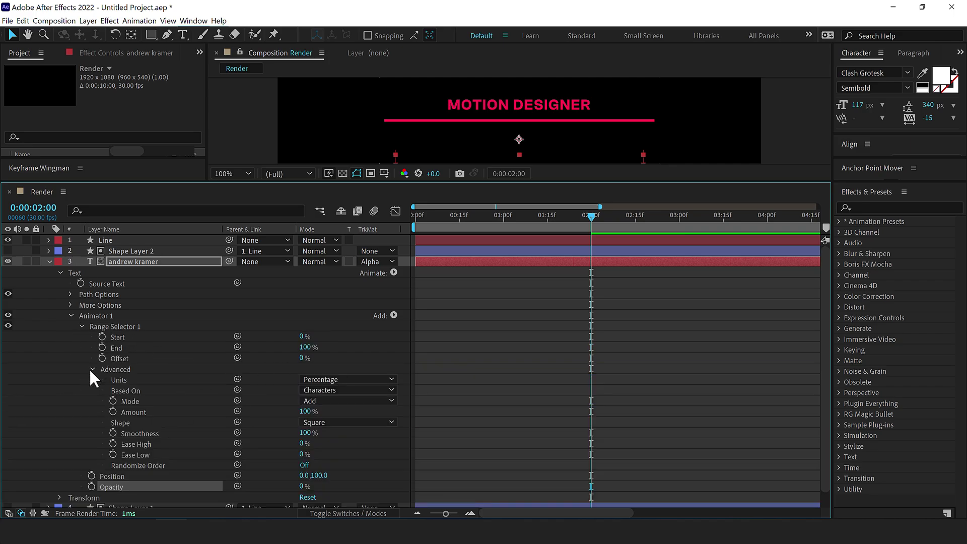
click(322, 423)
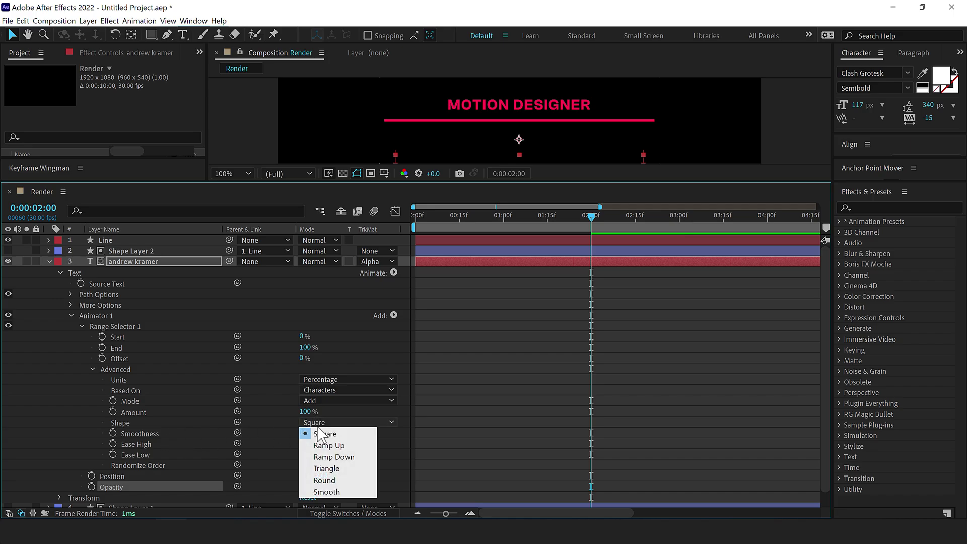
click(334, 445)
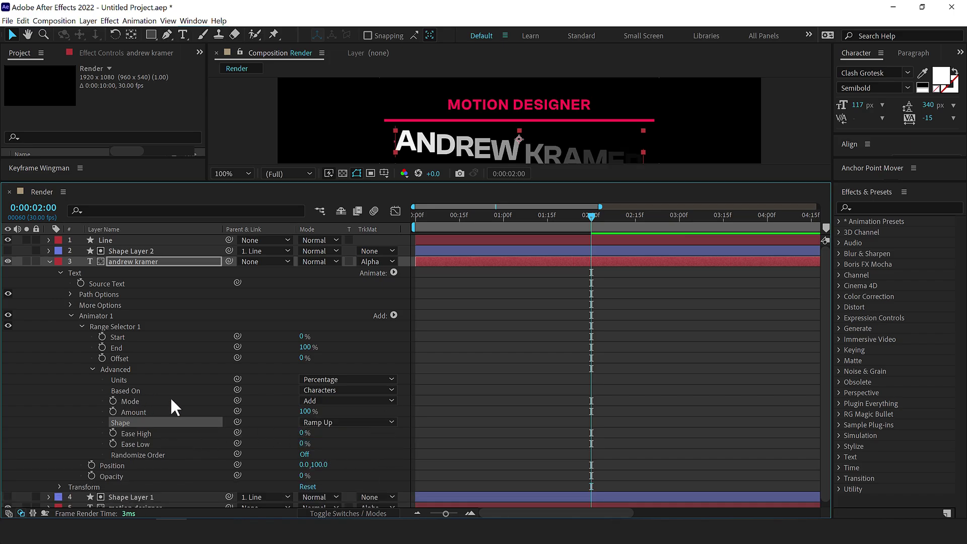
click(337, 391)
click(334, 420)
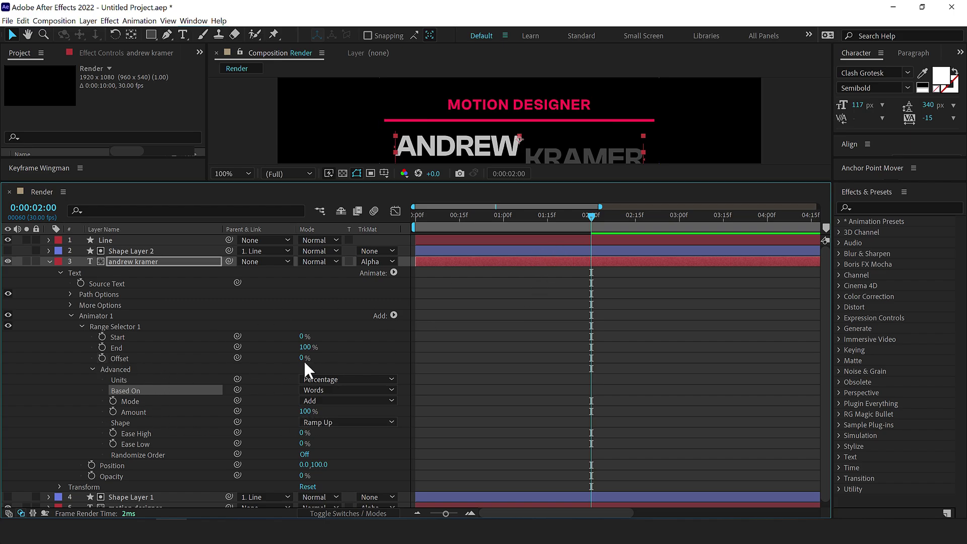
- Keyframe Offset from -100% at one second to 20% at two seconds and preview
drag(303, 359, 393, 359)
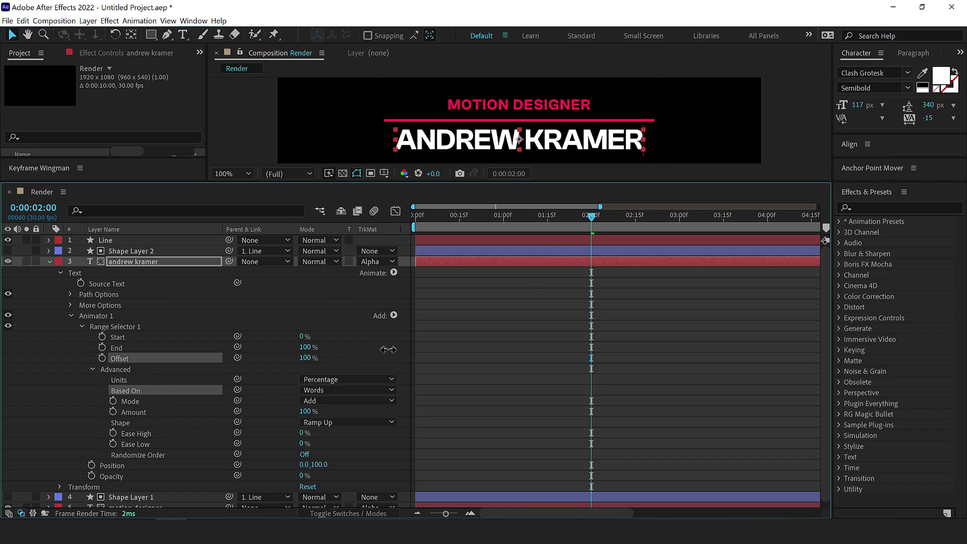
click(101, 357)
drag(590, 217, 503, 221)
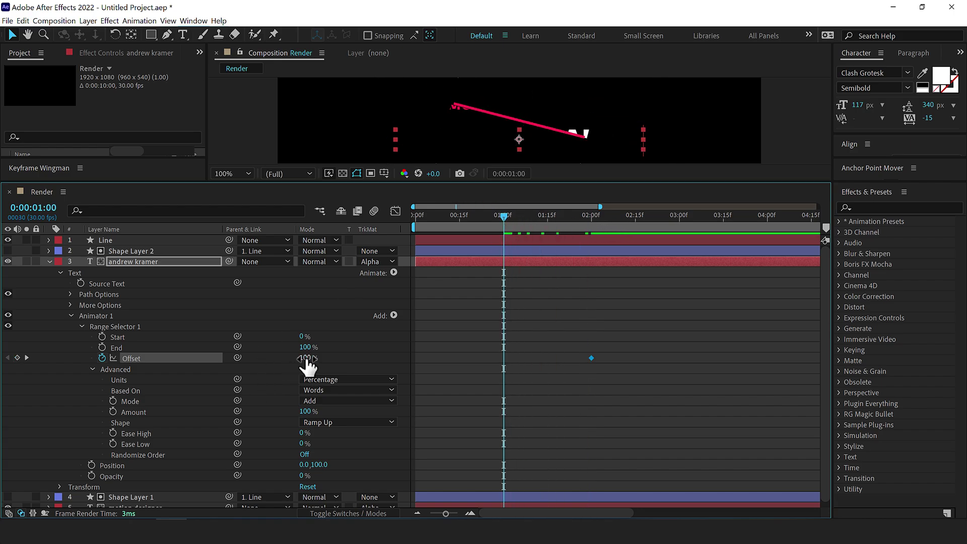
drag(307, 357, 193, 361)
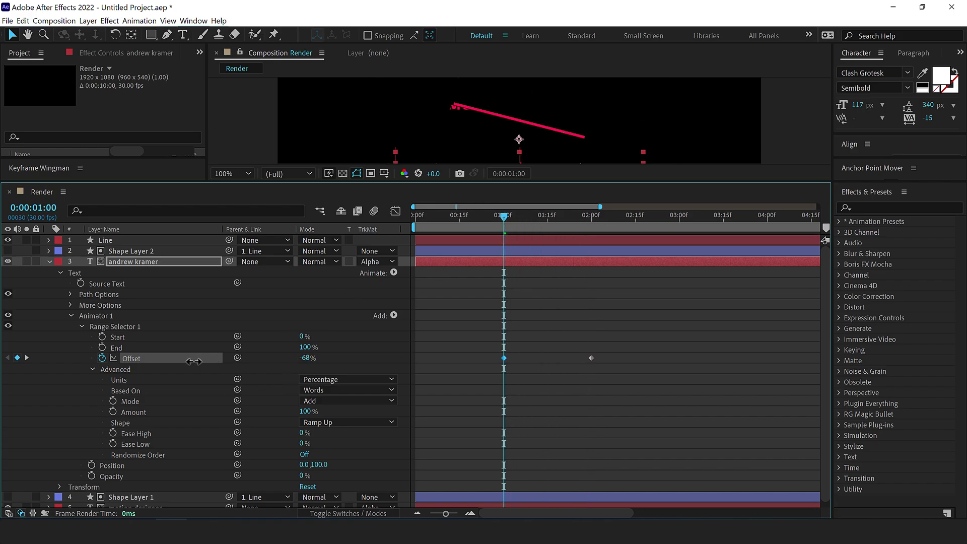
click(552, 304)
key(space)
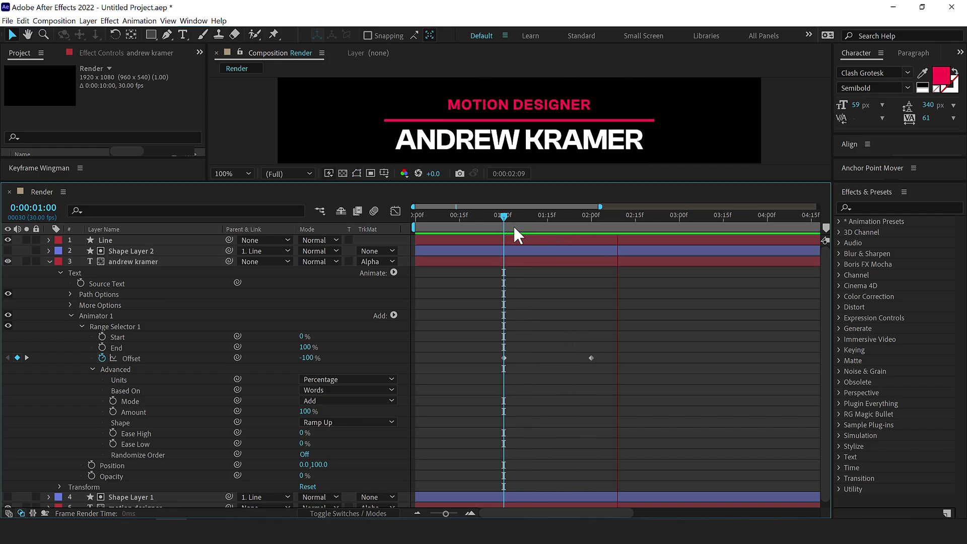
drag(512, 222, 556, 222)
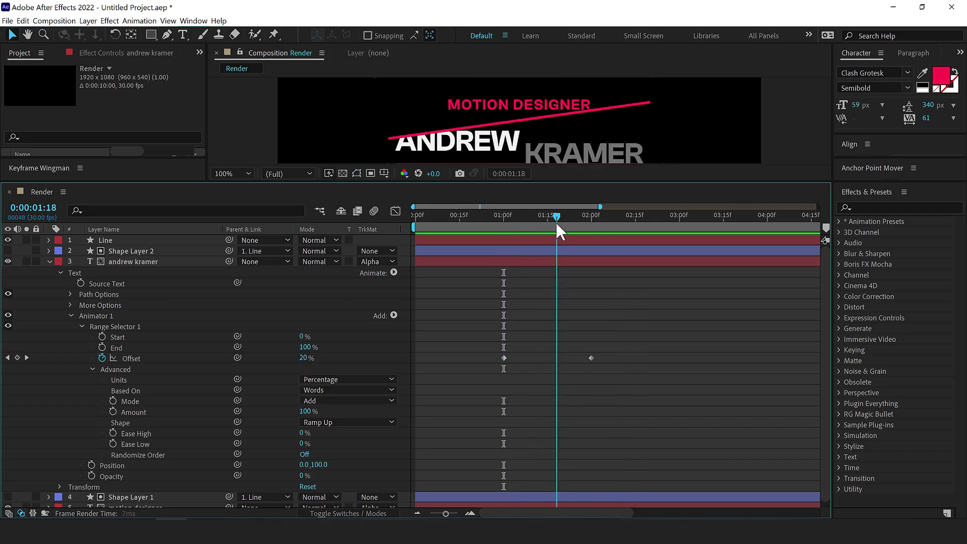
- Set Ease High to 20% and Ease Low to 70%, then stop the preview
click(303, 433)
text(20)
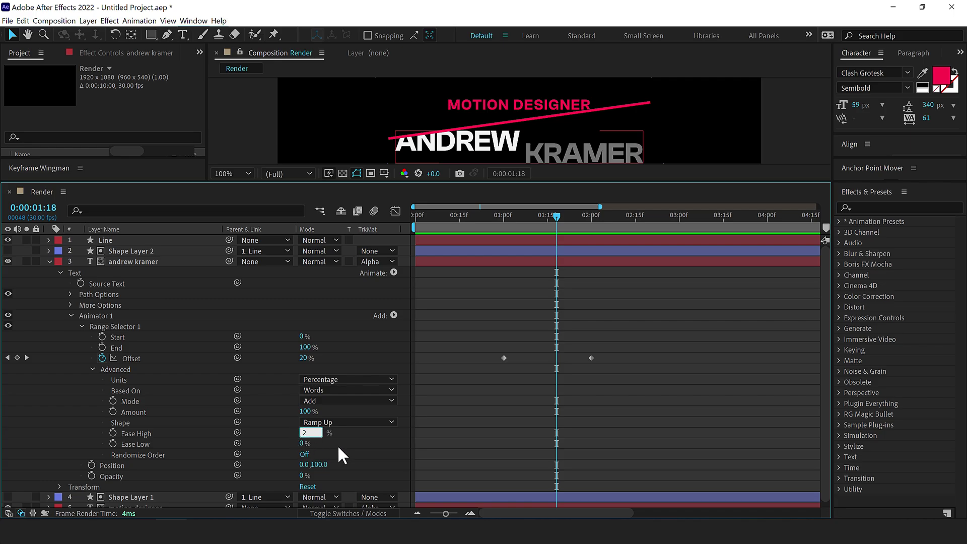
key(Return)
click(303, 443)
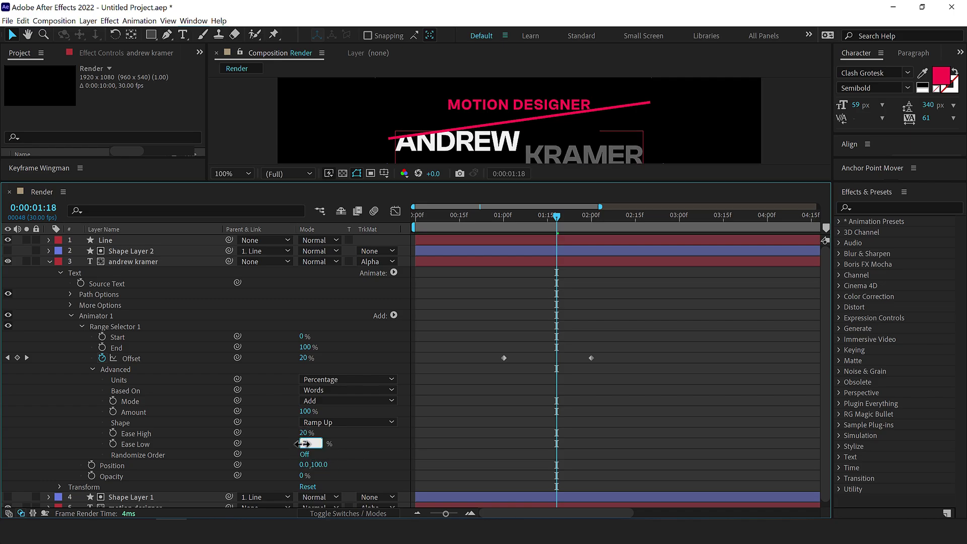
key(Return)
click(498, 218)
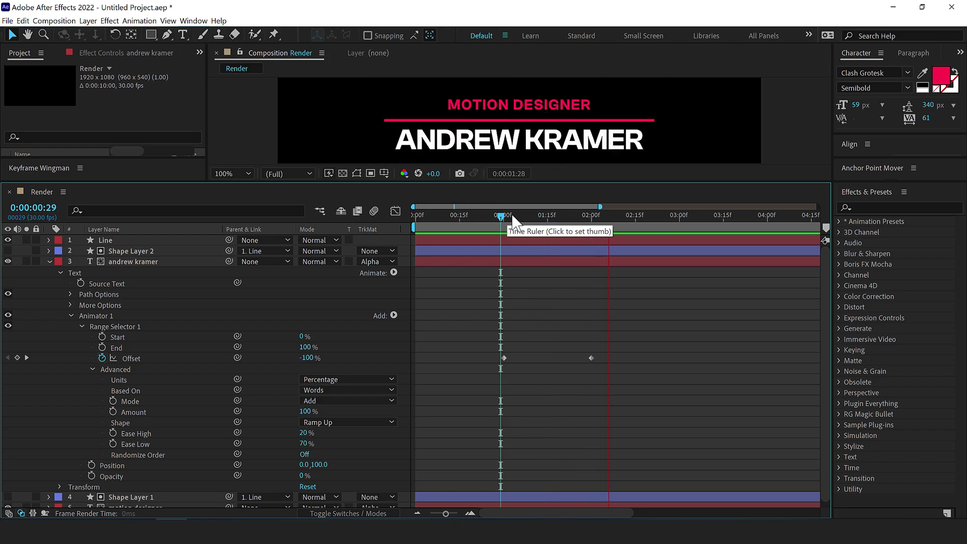
key(space)
key(space)
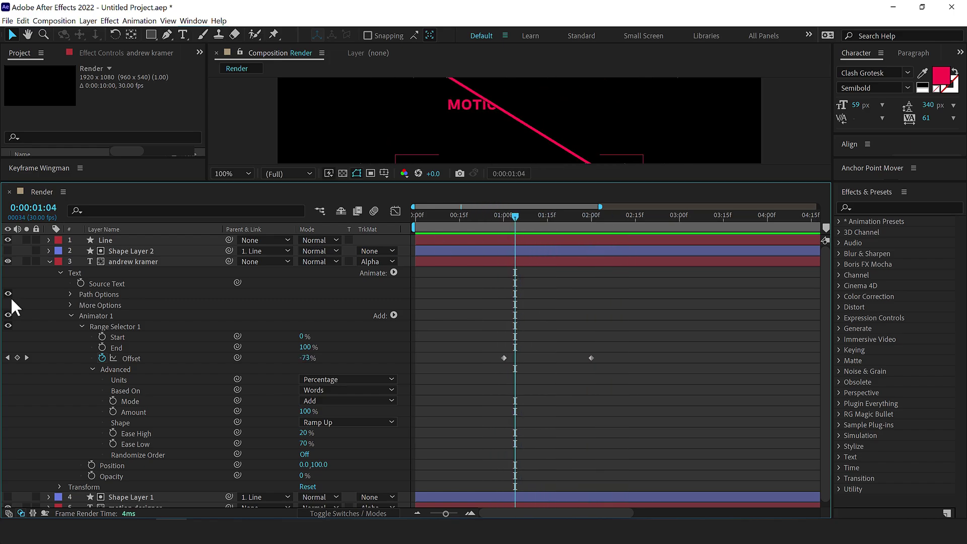
- Collapse andrew kramer's properties and select the motion designer layer
click(71, 316)
click(102, 316)
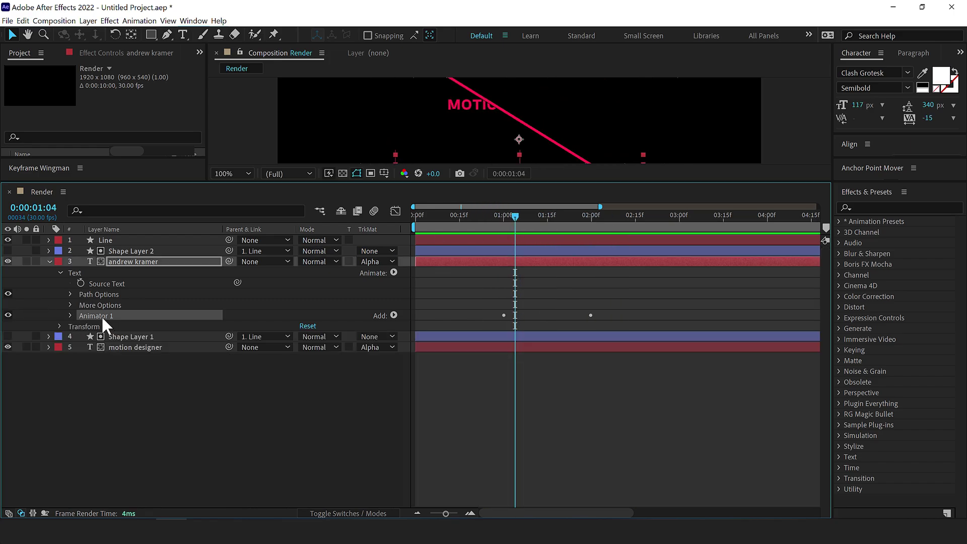
drag(512, 216, 503, 219)
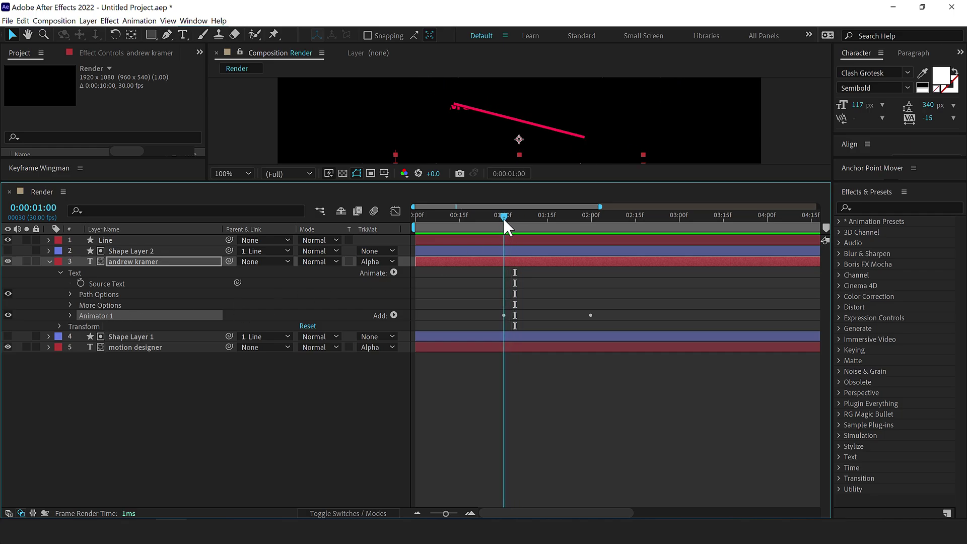
click(49, 262)
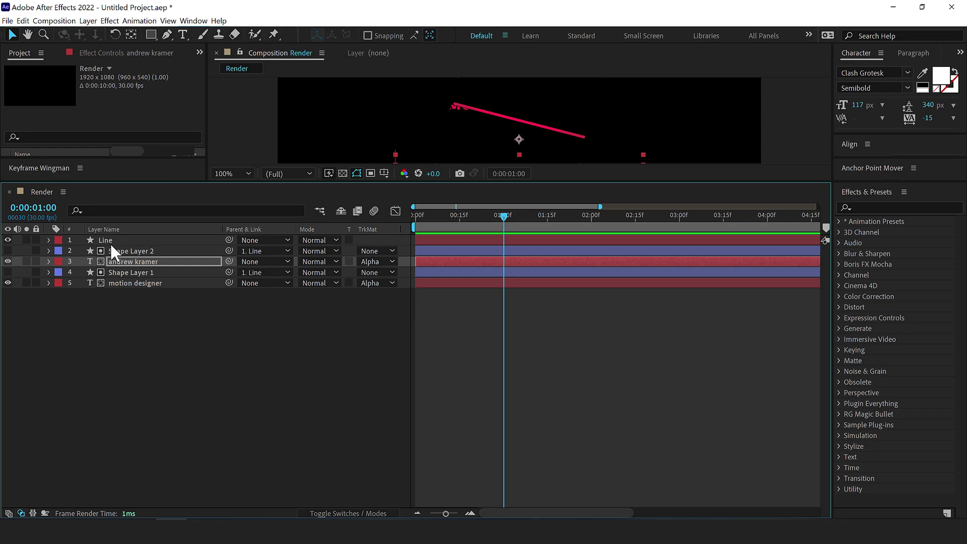
click(124, 282)
drag(166, 183, 146, 325)
- Change motion designer's Animator 1 Position to 0,-100 so the words drop in from above
click(50, 425)
click(59, 437)
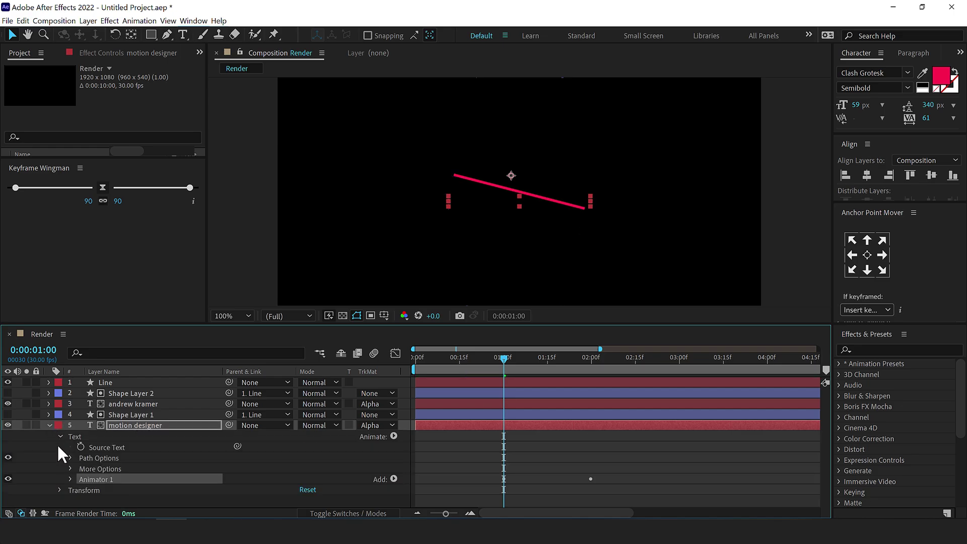
click(70, 478)
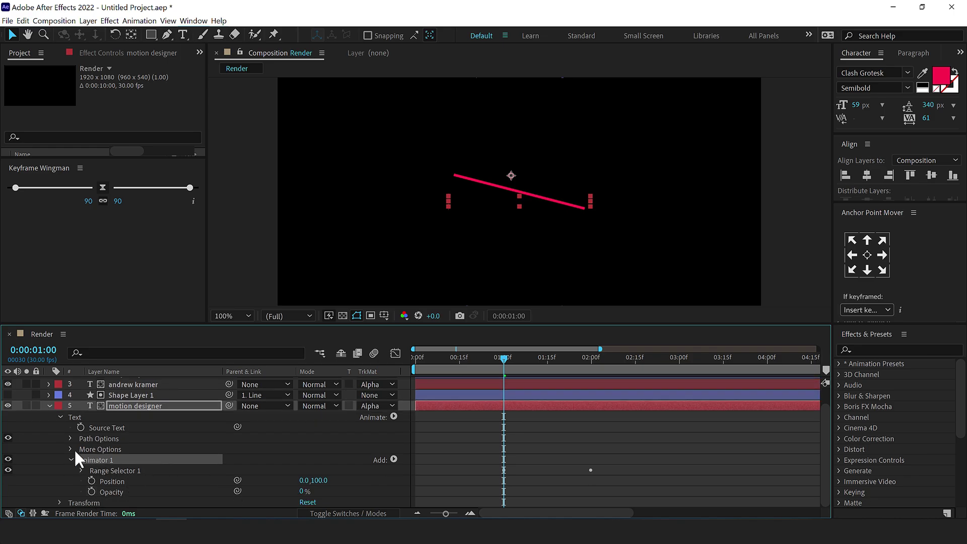
click(70, 449)
drag(217, 323, 217, 269)
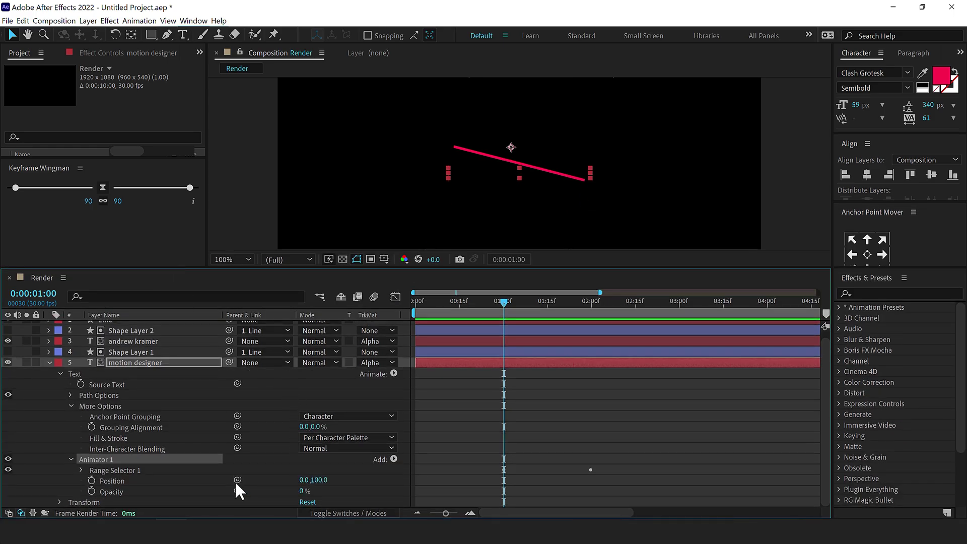
click(318, 480)
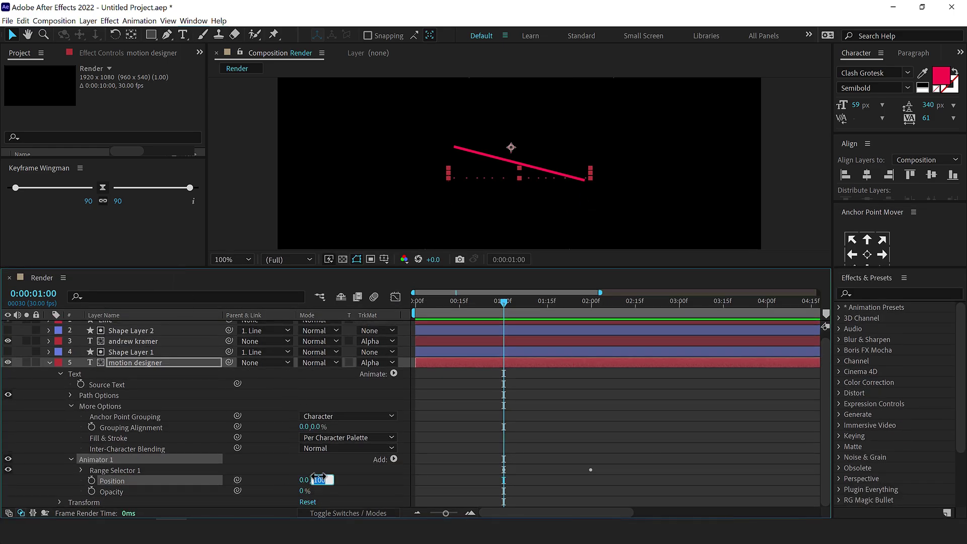
key(Return)
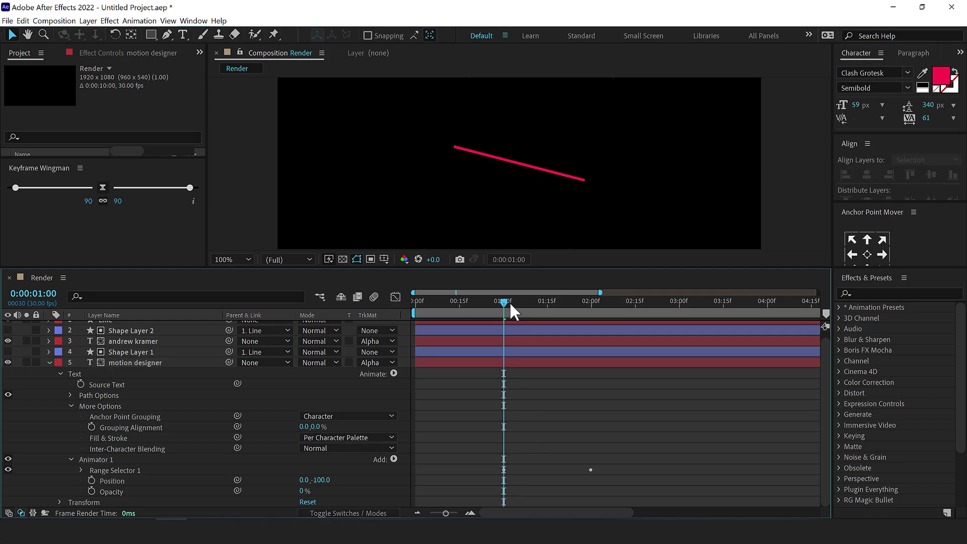
drag(509, 301, 577, 319)
- Collapse the layer and preview both titles sliding in from the start
click(49, 363)
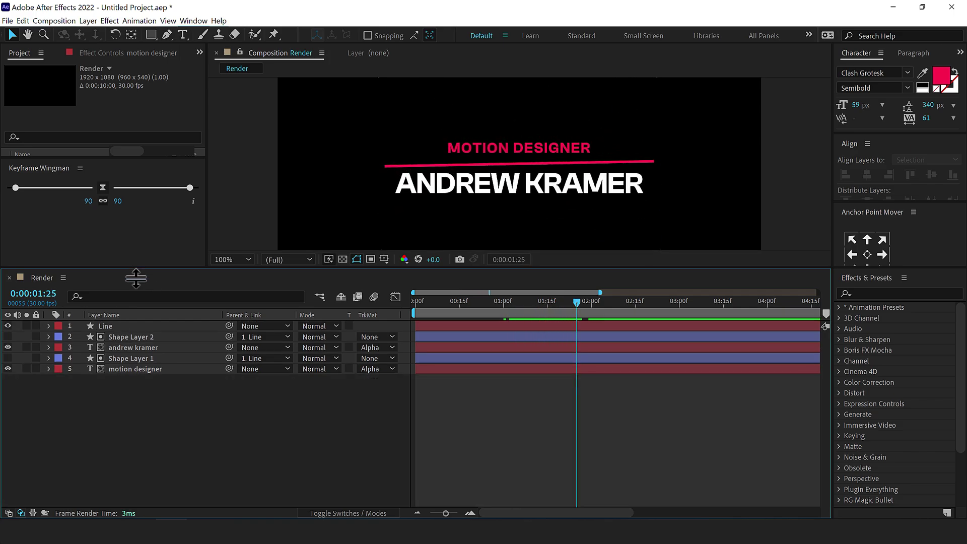
drag(134, 267, 125, 361)
key(Home)
key(space)
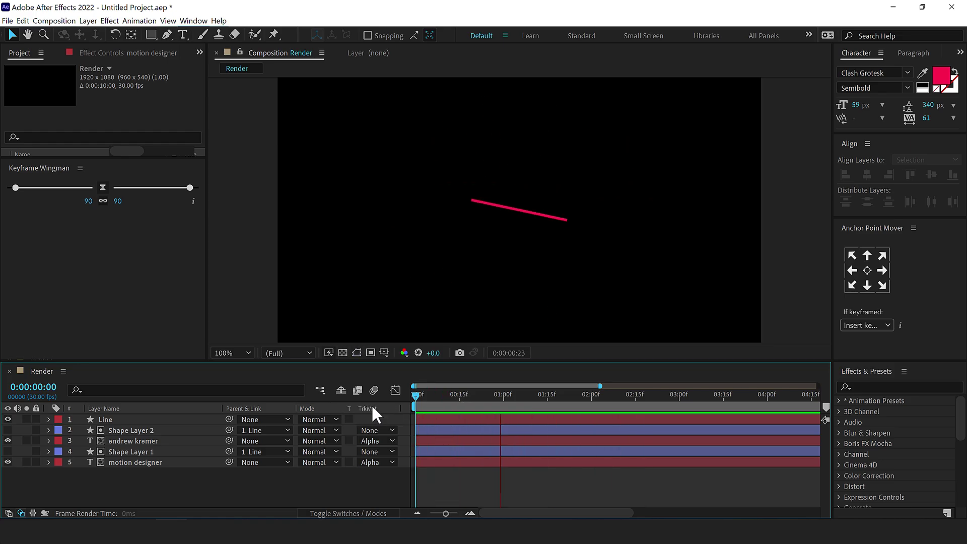
drag(524, 392, 547, 404)
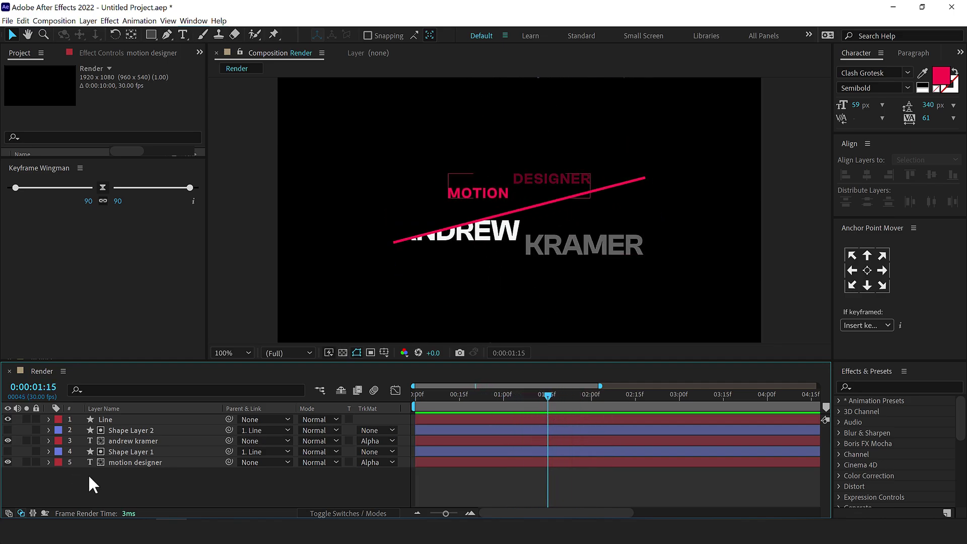
- Add a new null object layer named Scale
right_click(111, 479)
mouse_move(224, 363)
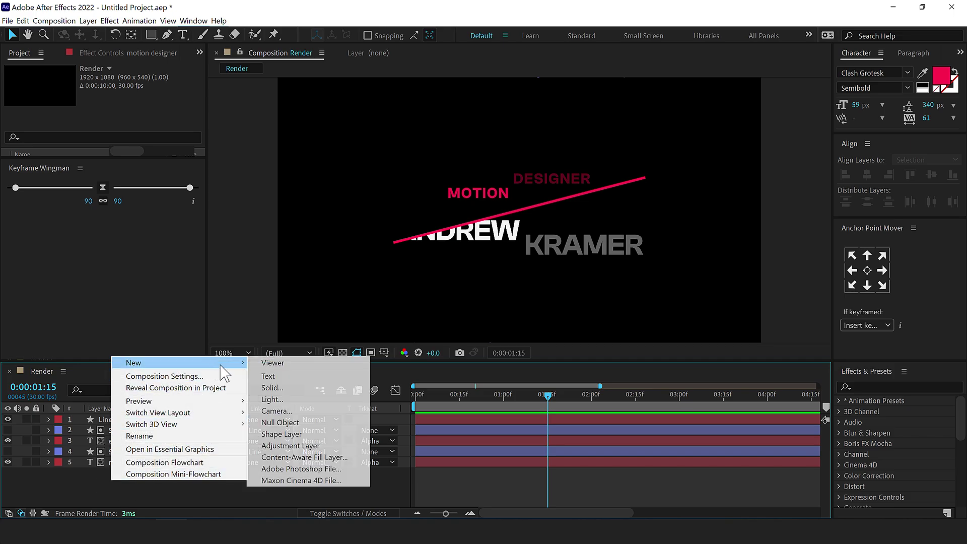
click(302, 420)
key(Return)
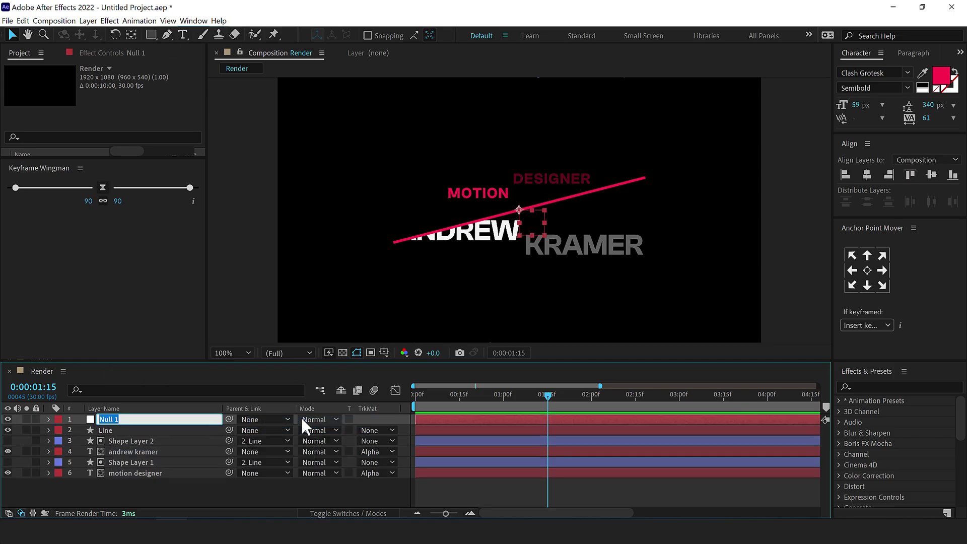
text(Scale)
key(Return)
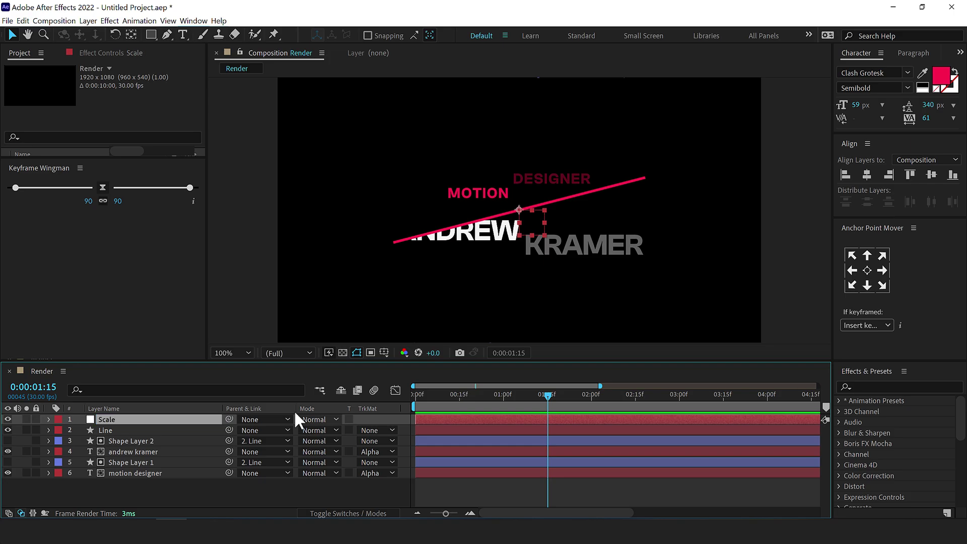
- Parent the Line, andrew kramer and motion designer layers to the Scale null
click(120, 431)
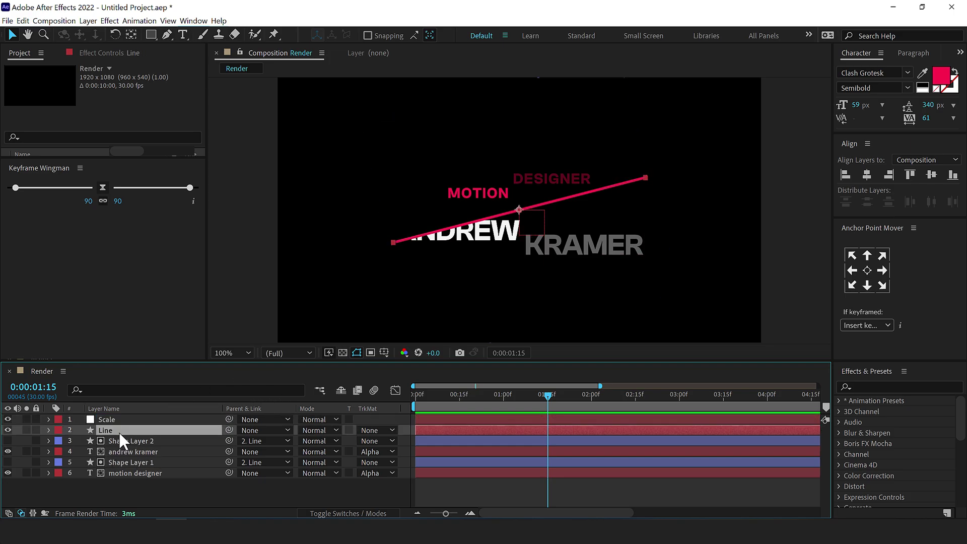
ctrl+click(108, 450)
ctrl+click(119, 471)
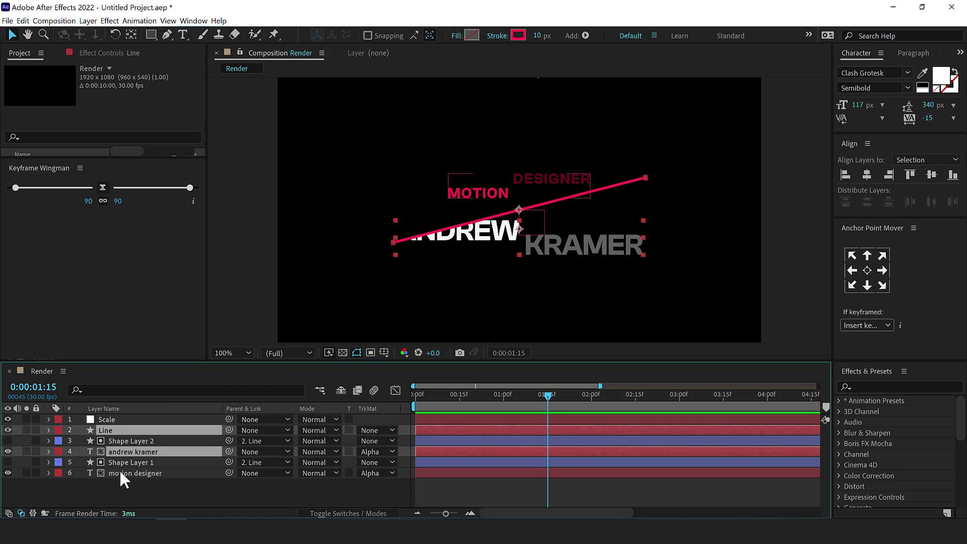
drag(229, 430, 117, 418)
- Keyframe the null's scale from 100% down to 84% at 2:15 and Easy Ease both keyframes
key(s)
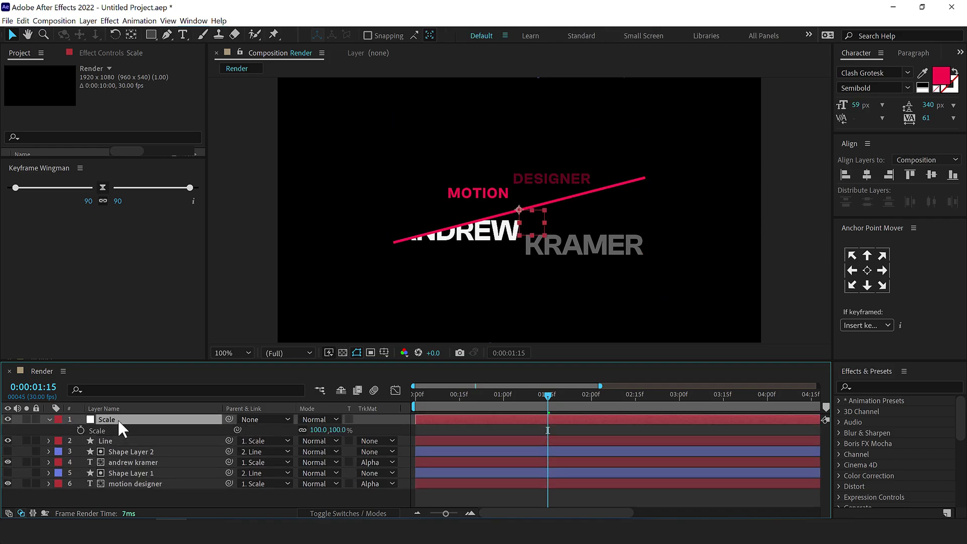
click(81, 430)
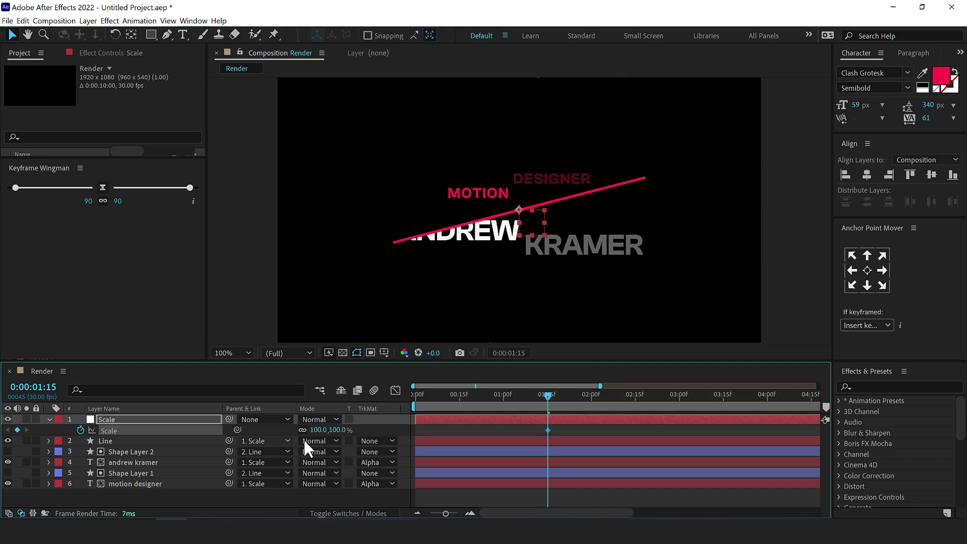
drag(572, 398, 636, 403)
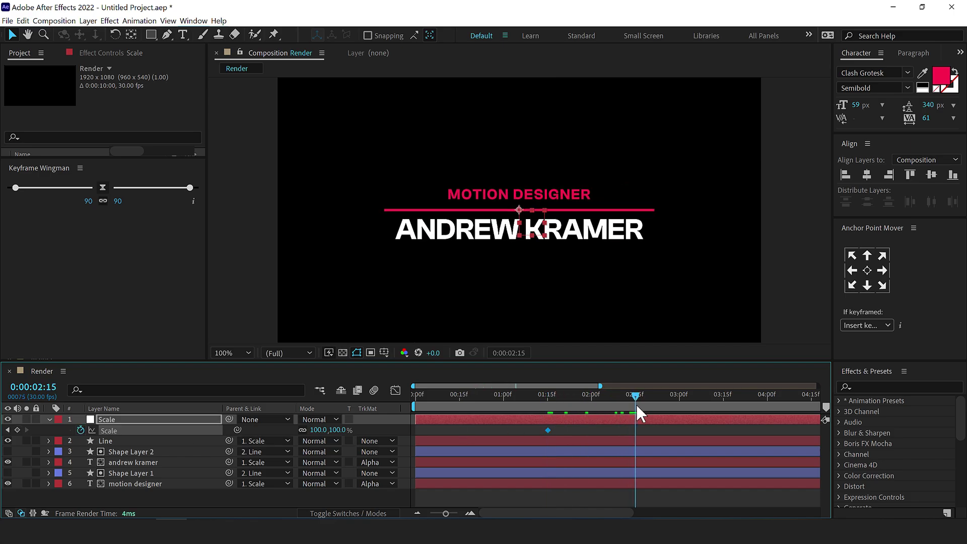
mouse_move(317, 429)
mouse_down()
mouse_move(341, 431)
mouse_move(326, 429)
mouse_up()
drag(638, 427, 521, 446)
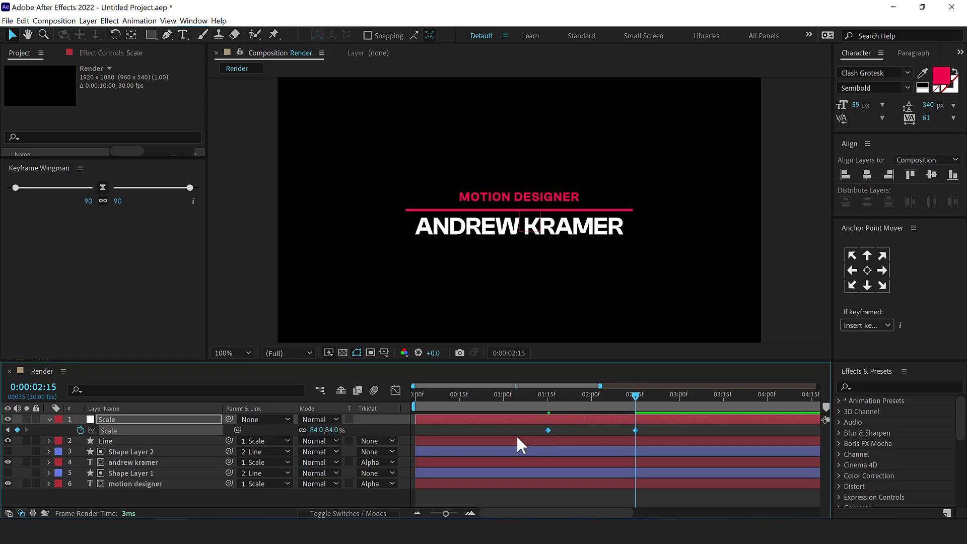
click(103, 187)
- Preview the scale settle and move the 84% keyframe later for a slower settle
drag(96, 158, 96, 286)
click(538, 397)
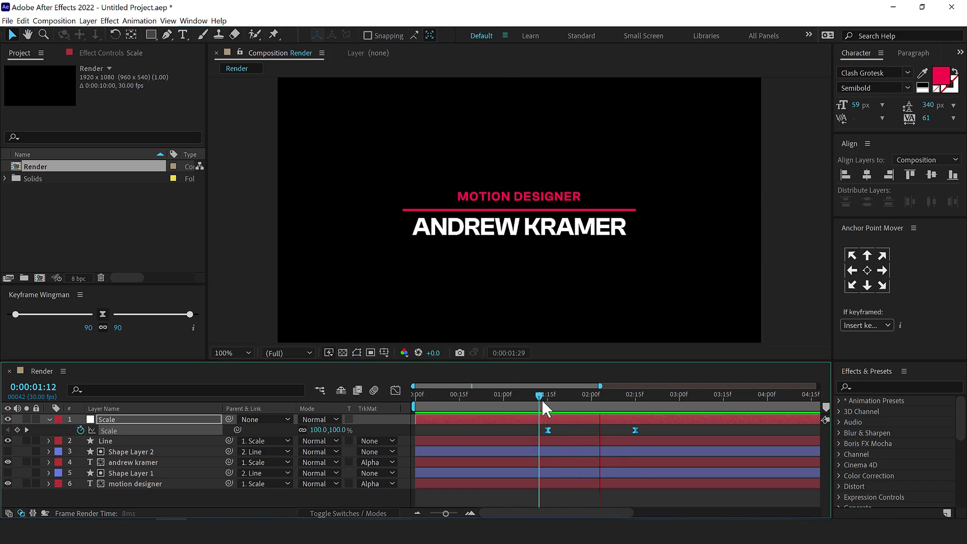
key(Home)
key(space)
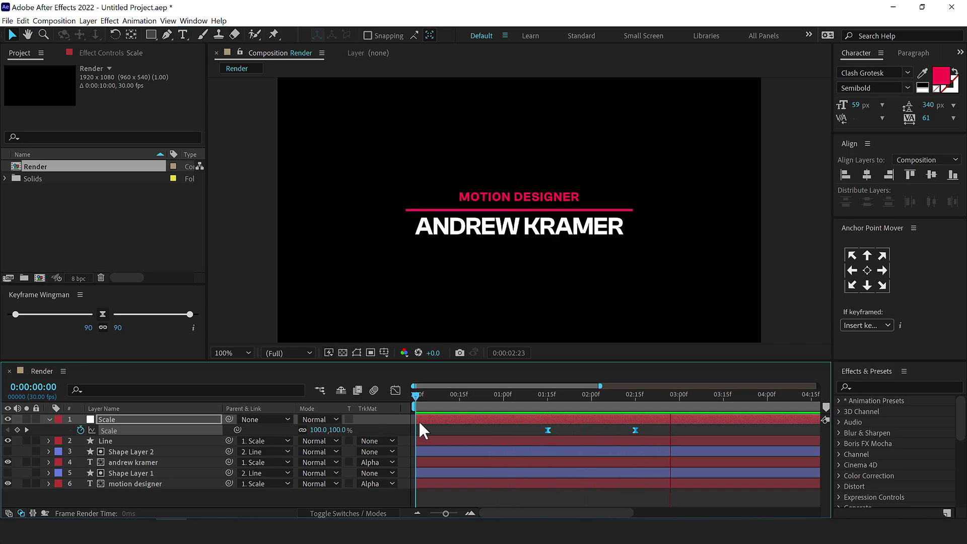
click(532, 395)
click(589, 429)
drag(634, 430, 679, 432)
key(space)
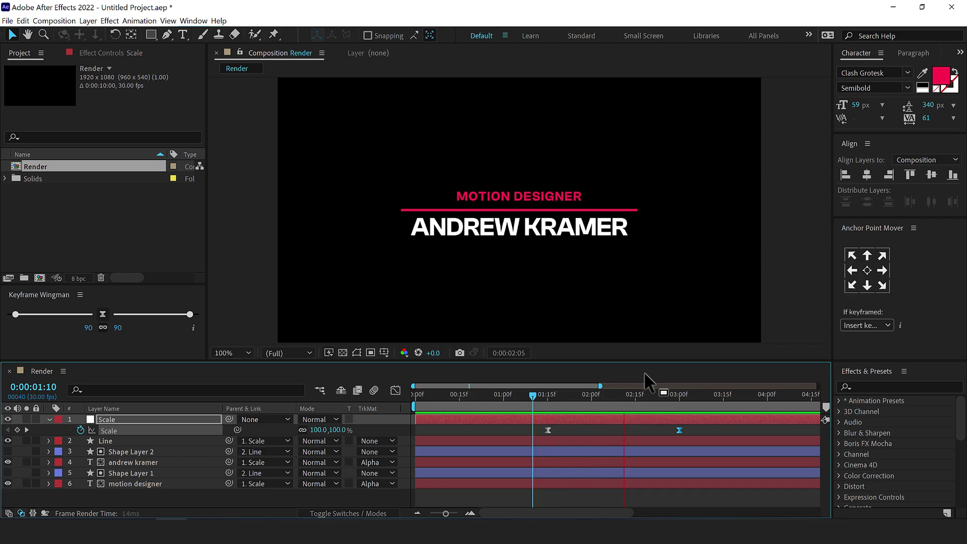
- End the work area at 4:00
drag(674, 396, 769, 412)
key(Page_Up)
key(n)
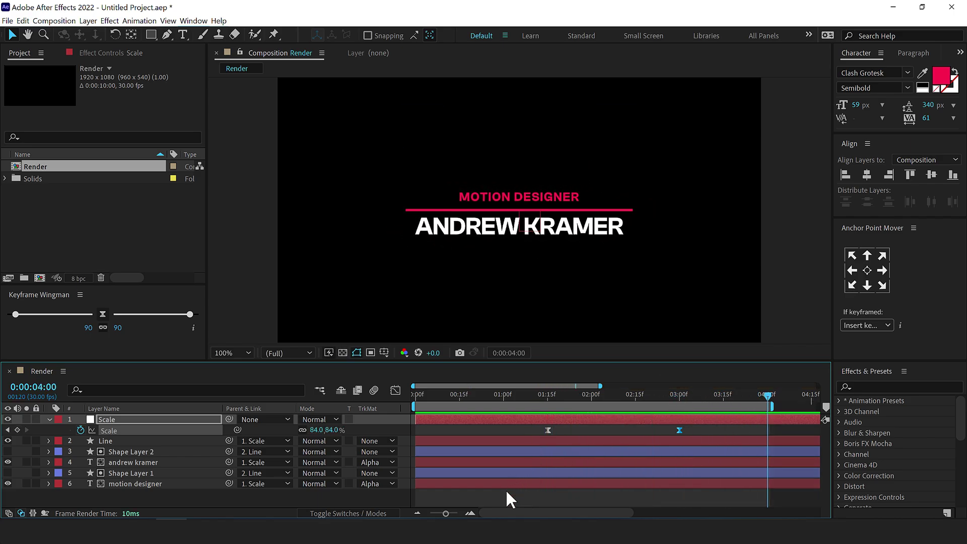
click(506, 492)
key(space)
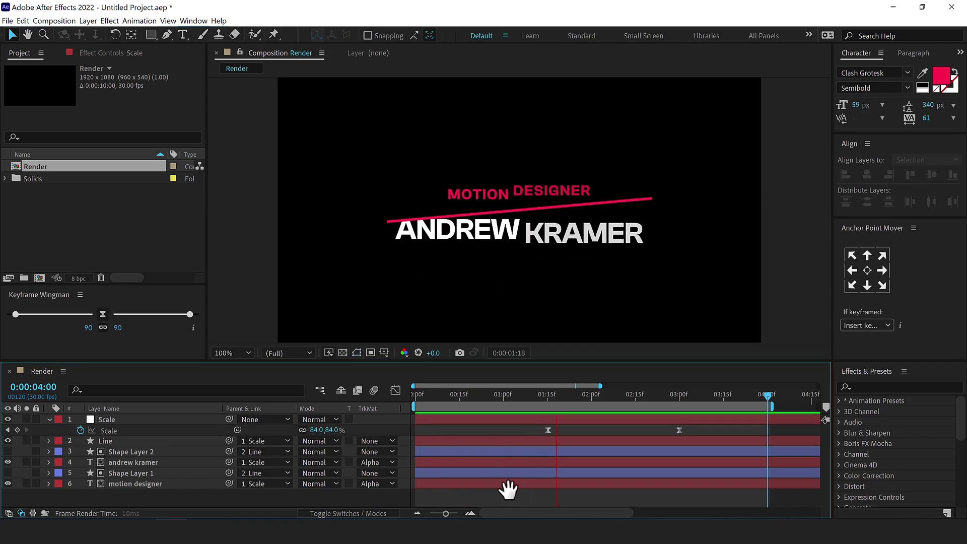